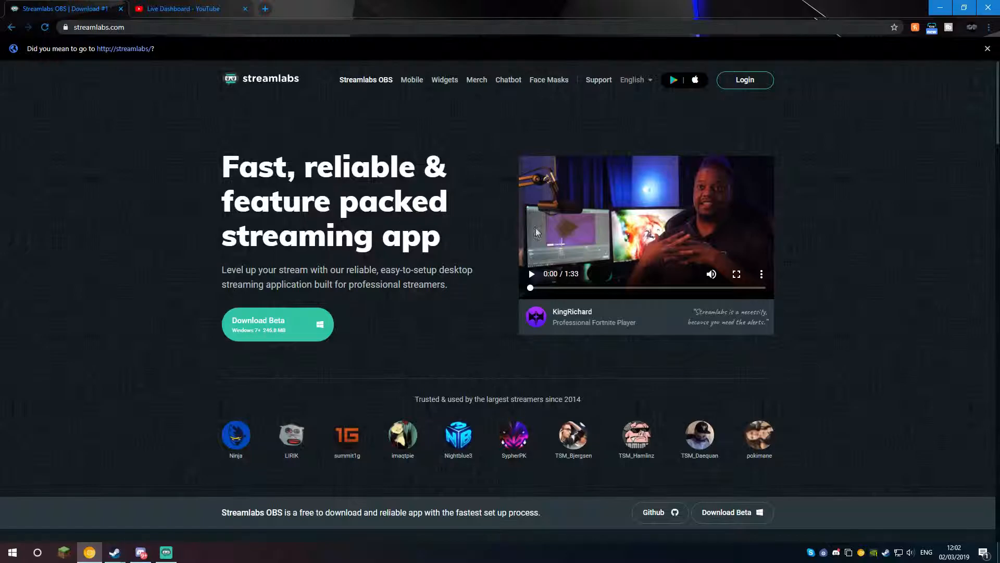
# Switch to Streamlabs OBS and set the stream type to Streaming Services in the stream settings
pyautogui.click(165, 551)
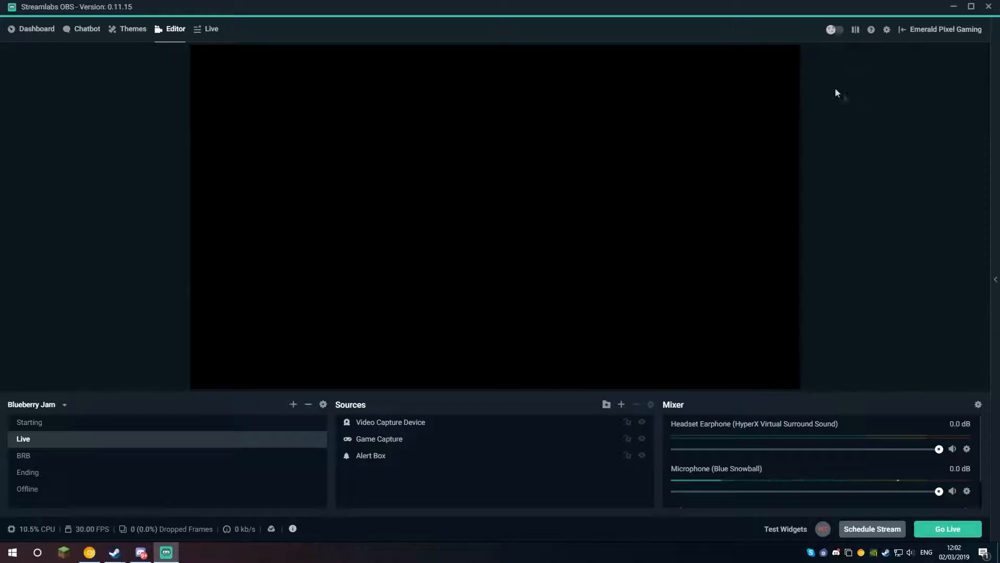
pyautogui.click(886, 30)
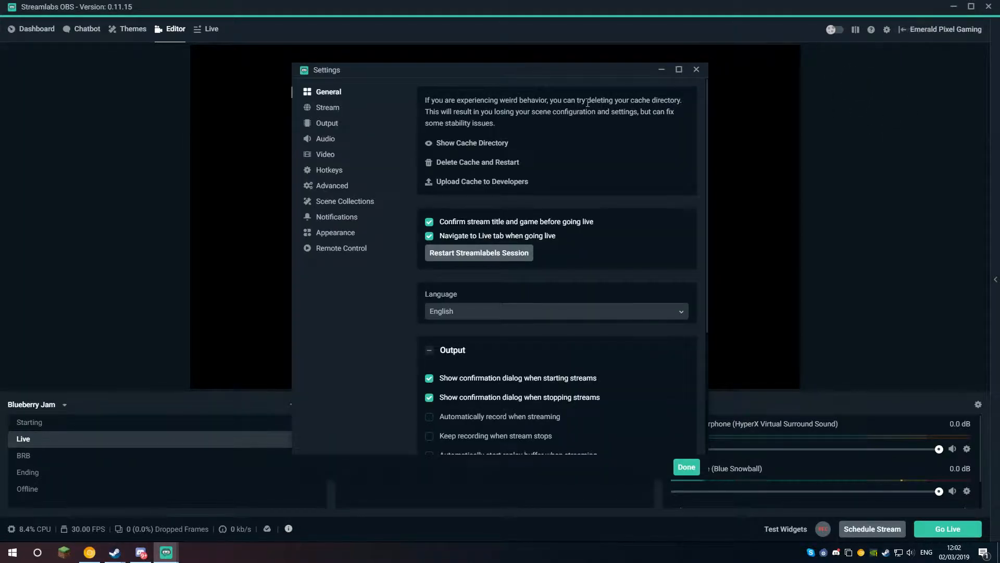
pyautogui.click(348, 109)
pyautogui.click(470, 117)
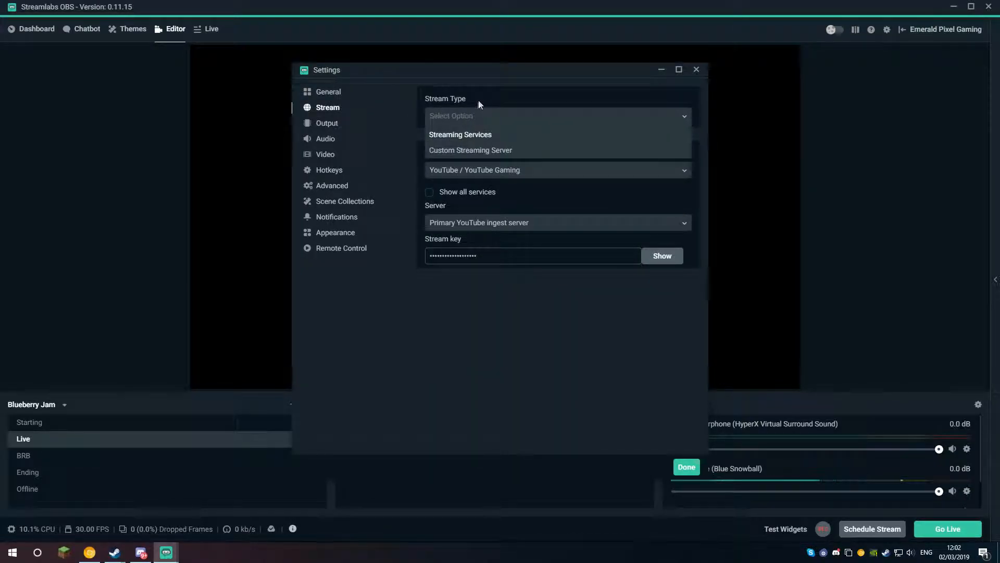
pyautogui.click(498, 99)
pyautogui.click(487, 124)
pyautogui.click(484, 154)
pyautogui.click(494, 122)
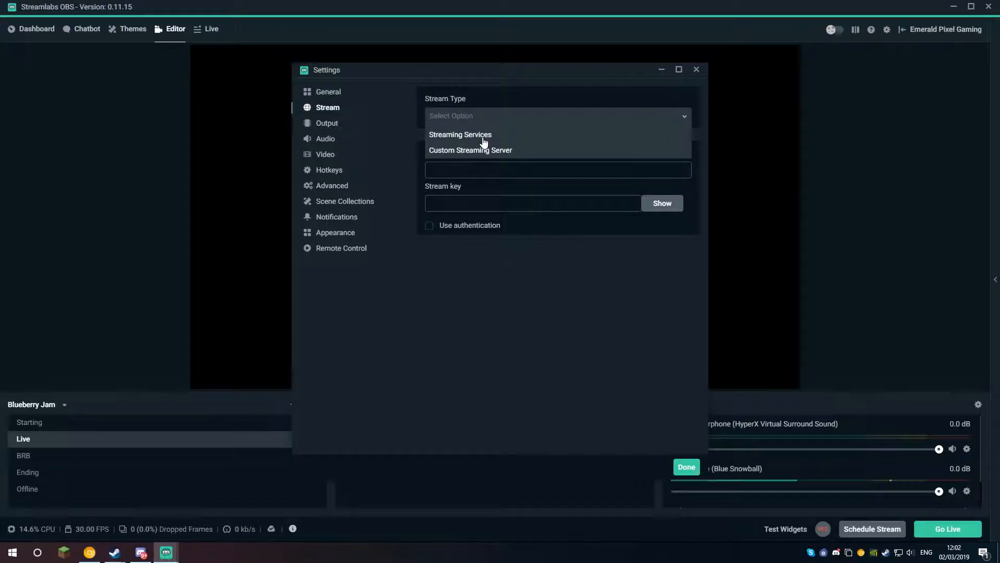
pyautogui.click(484, 136)
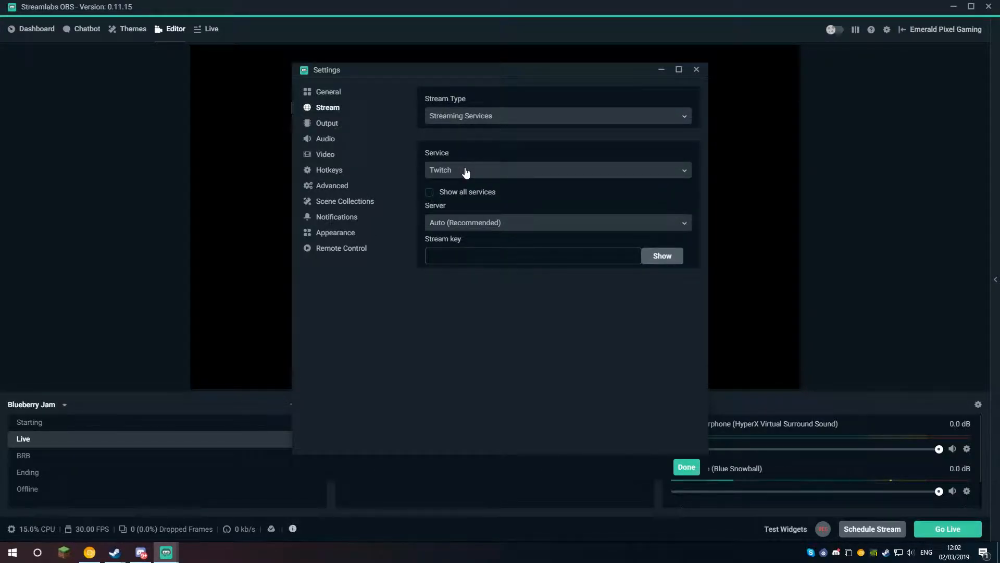
# Set the streaming service to YouTube / YouTube Gaming
pyautogui.click(466, 172)
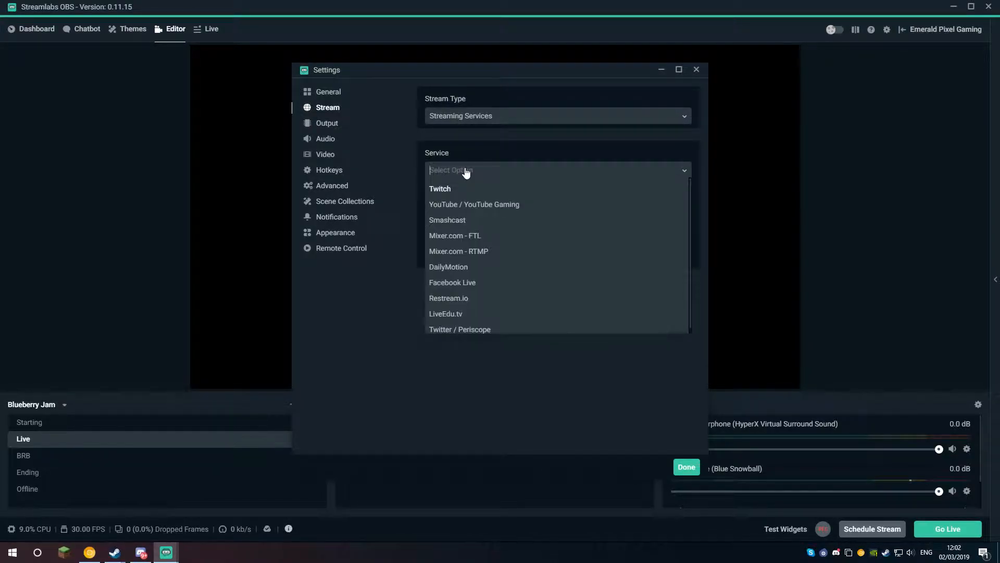
pyautogui.click(469, 205)
pyautogui.click(497, 165)
pyautogui.click(471, 187)
pyautogui.click(478, 158)
pyautogui.click(464, 203)
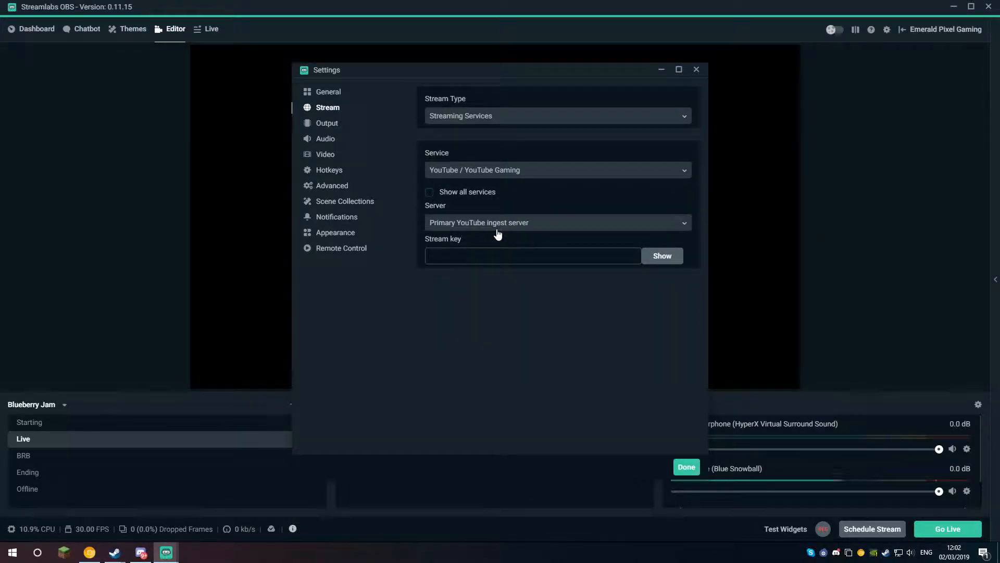
# Switch to the YouTube Live Dashboard in the browser and select the stream name/key under Encoder Setup
pyautogui.click(89, 552)
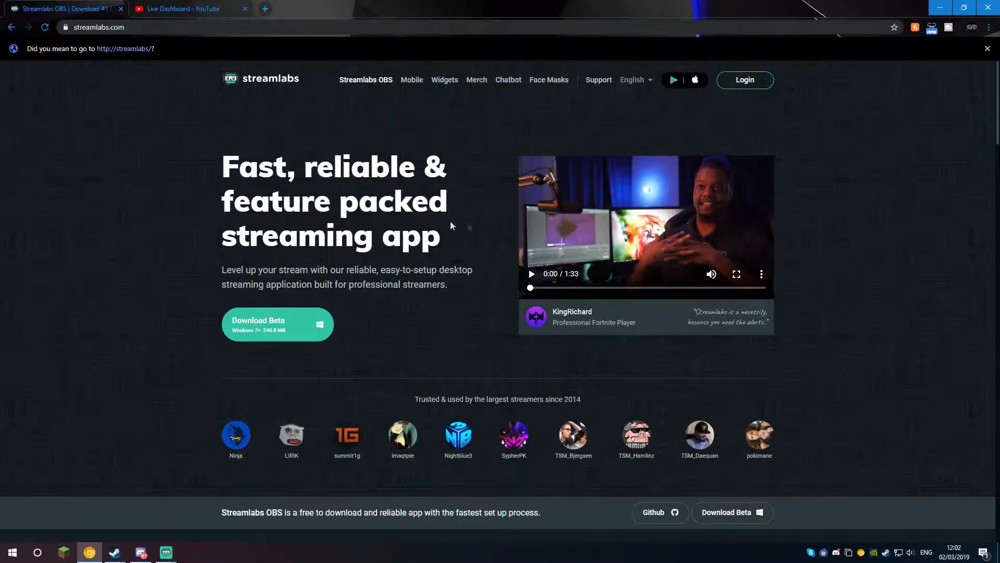
pyautogui.click(208, 9)
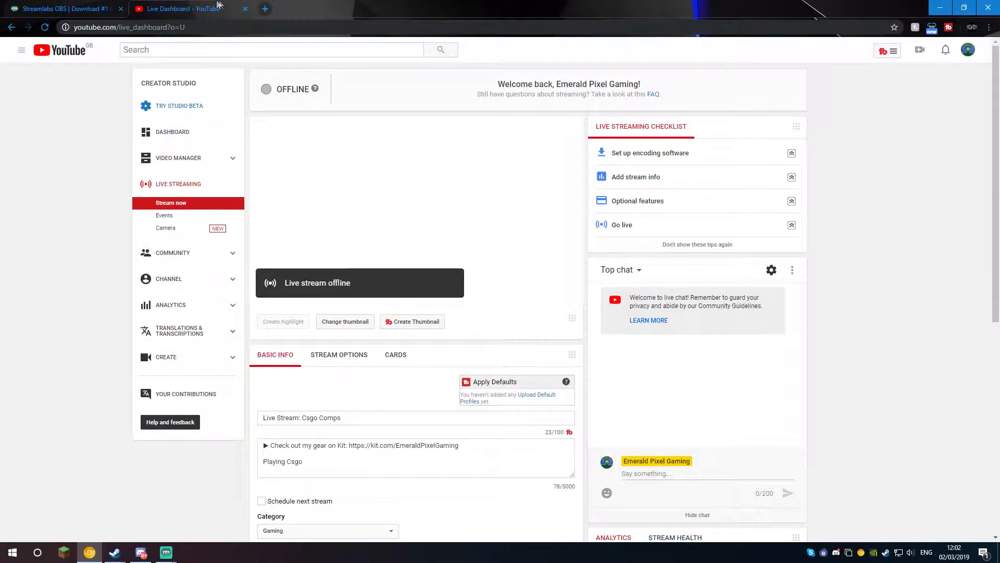
pyautogui.scroll(-5, 304, 321)
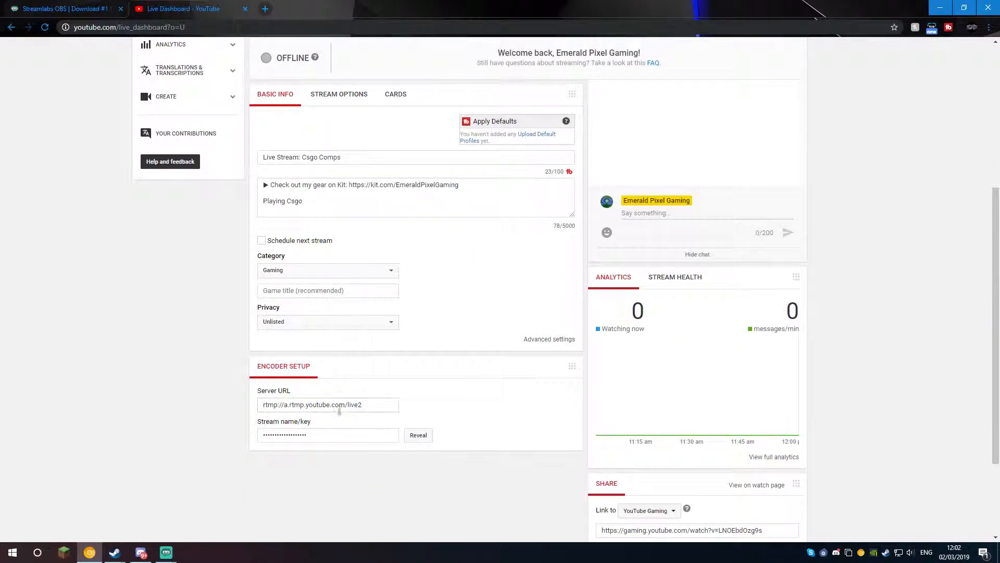
pyautogui.scroll(-3, 346, 397)
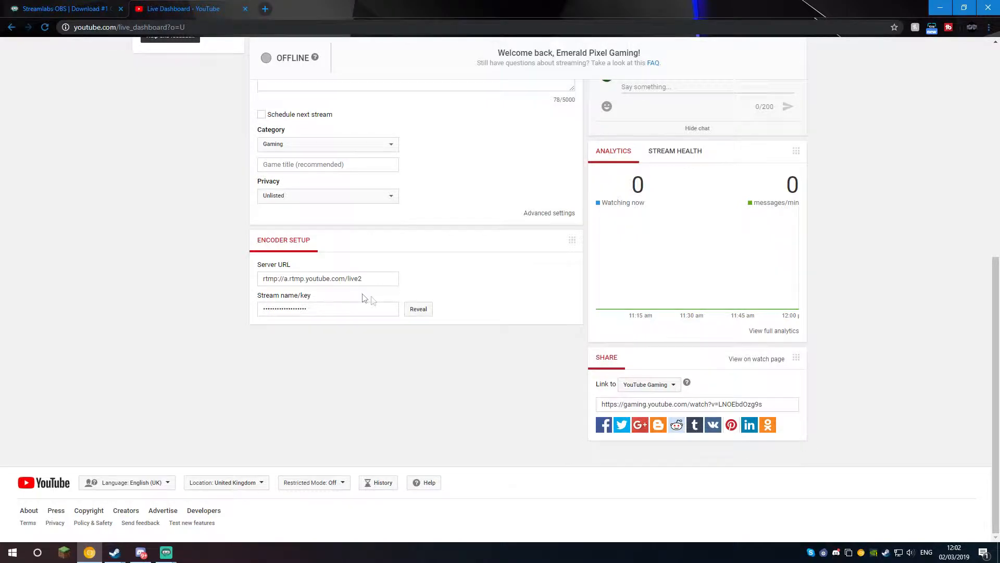
pyautogui.scroll(6, 373, 301)
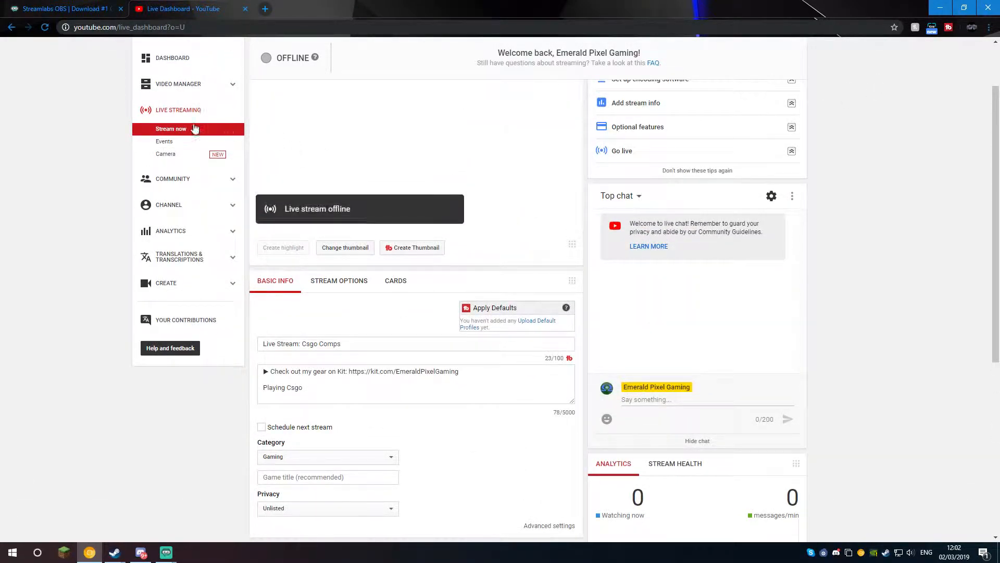
pyautogui.scroll(-4, 320, 388)
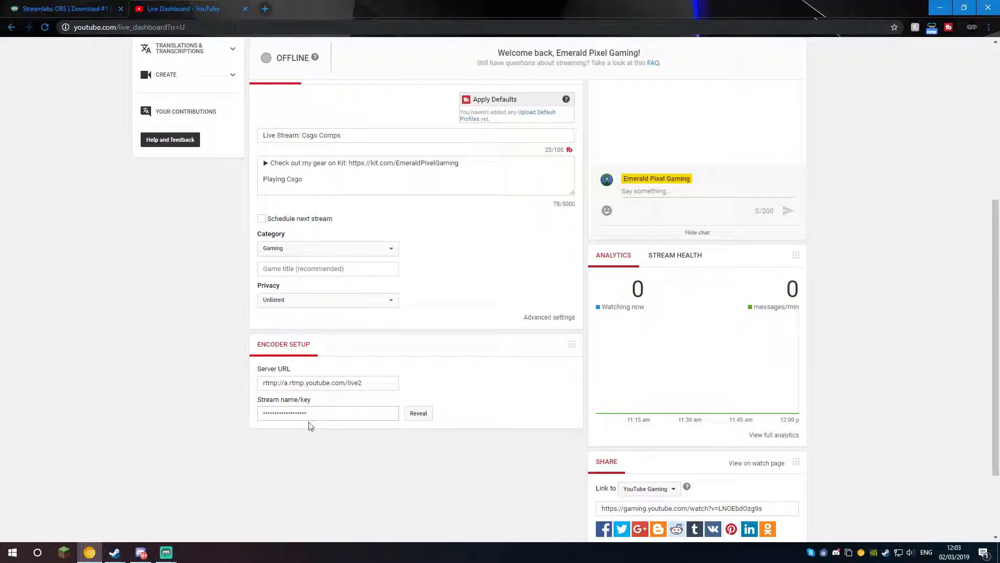
pyautogui.moveTo(328, 413); pyautogui.dragTo(225, 418)
# Switch back to Streamlabs OBS, check its stream and general settings, and close the settings
pyautogui.moveTo(166, 553)
pyautogui.click(225, 514)
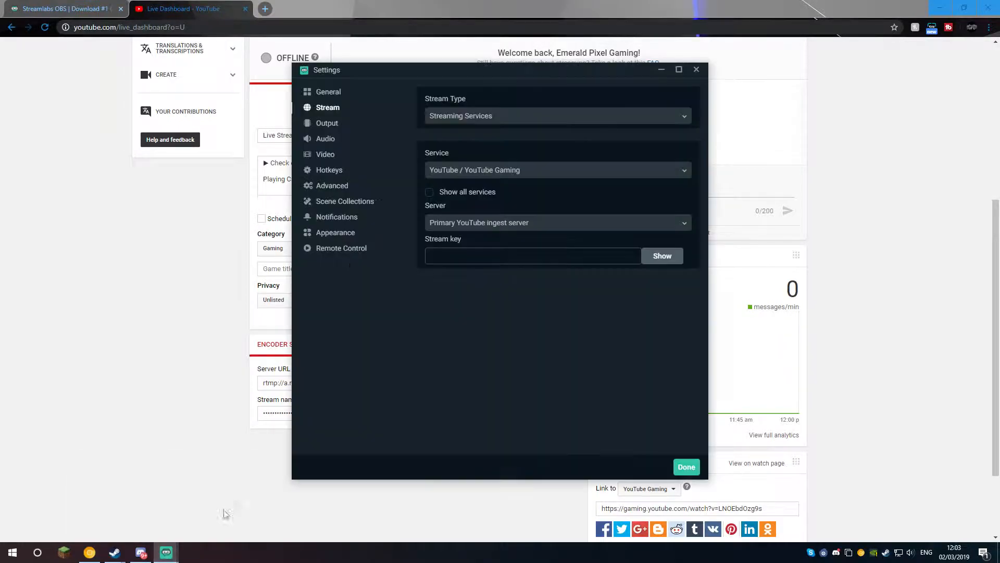
pyautogui.click(213, 420)
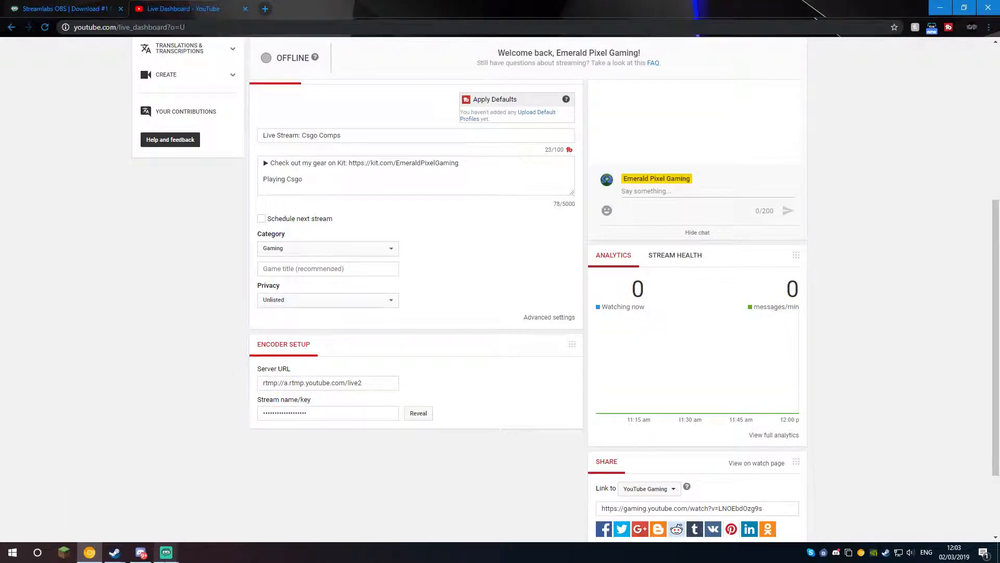
pyautogui.moveTo(171, 554)
pyautogui.click(149, 527)
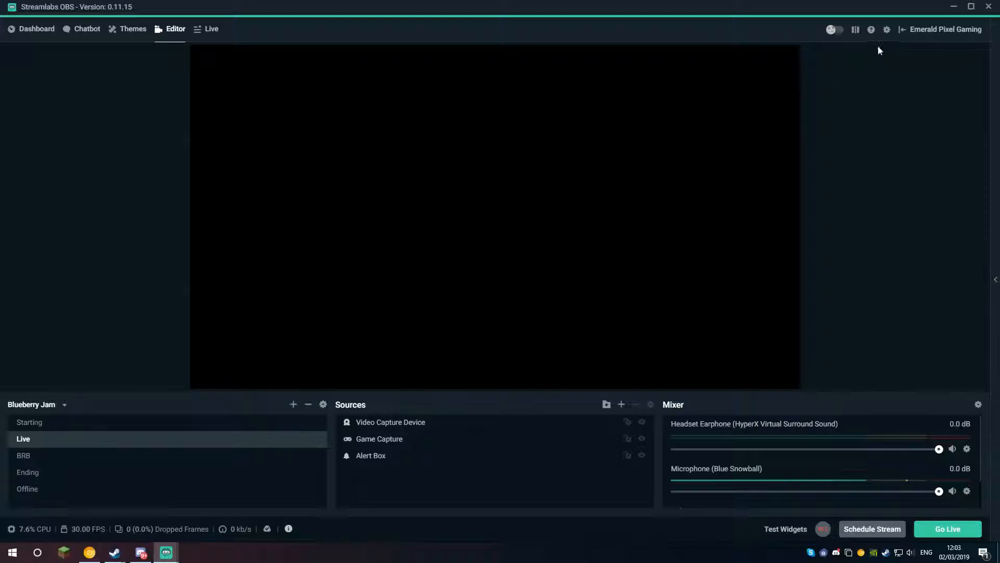
pyautogui.click(883, 31)
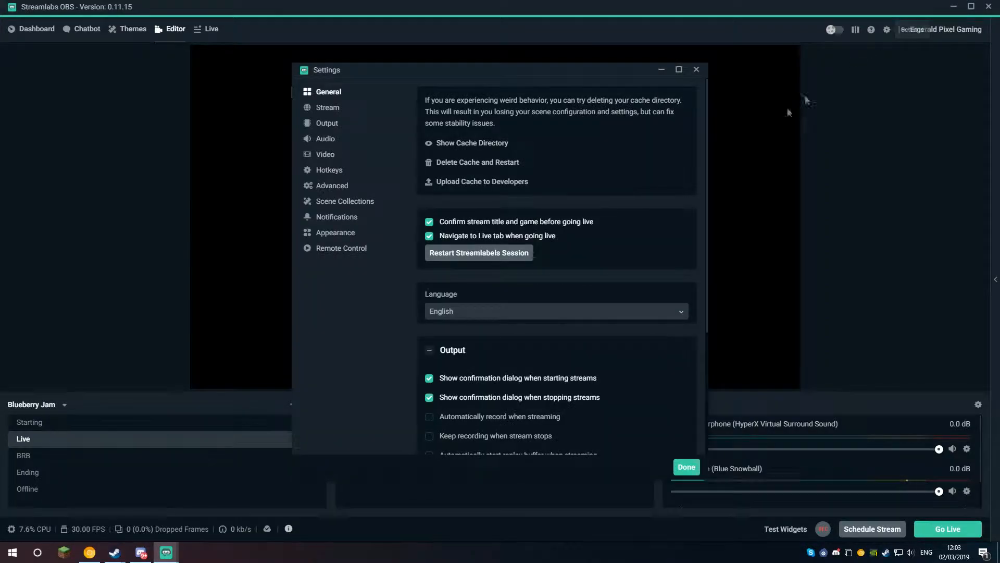
pyautogui.click(698, 71)
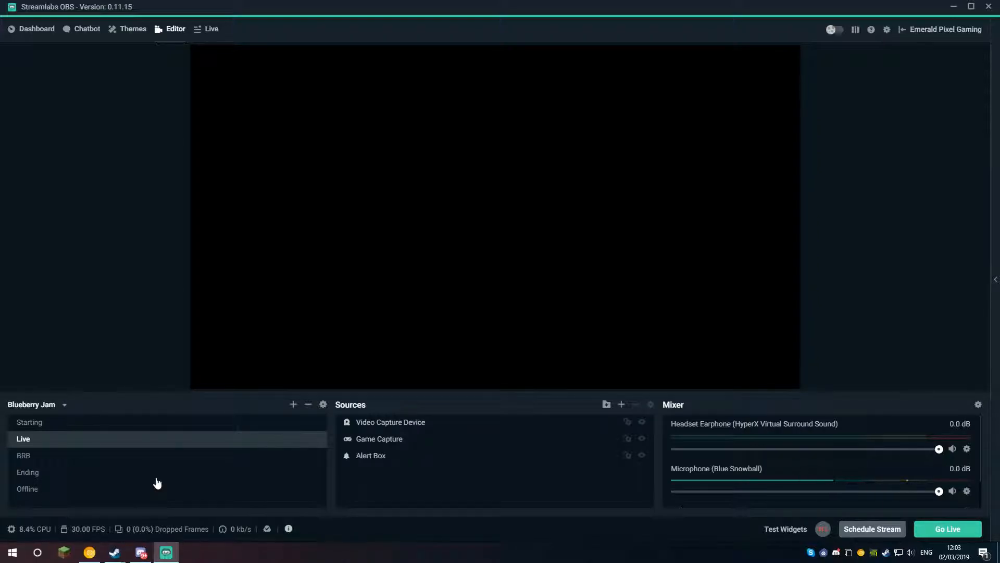
# Preview the Starting and Ending scenes, return to Live, and look at the scene themes library before going back to the editor
pyautogui.click(41, 423)
pyautogui.click(171, 472)
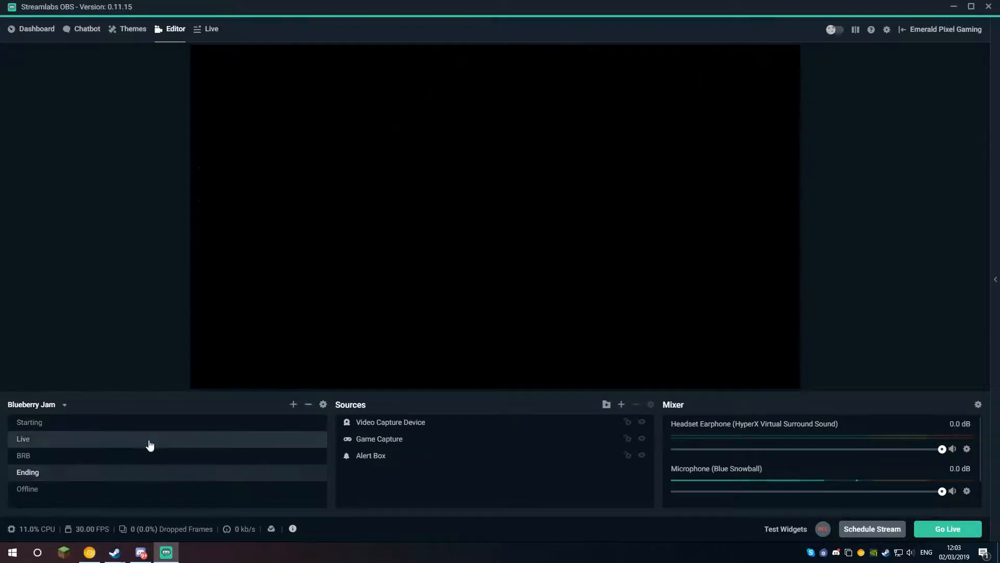
pyautogui.click(150, 443)
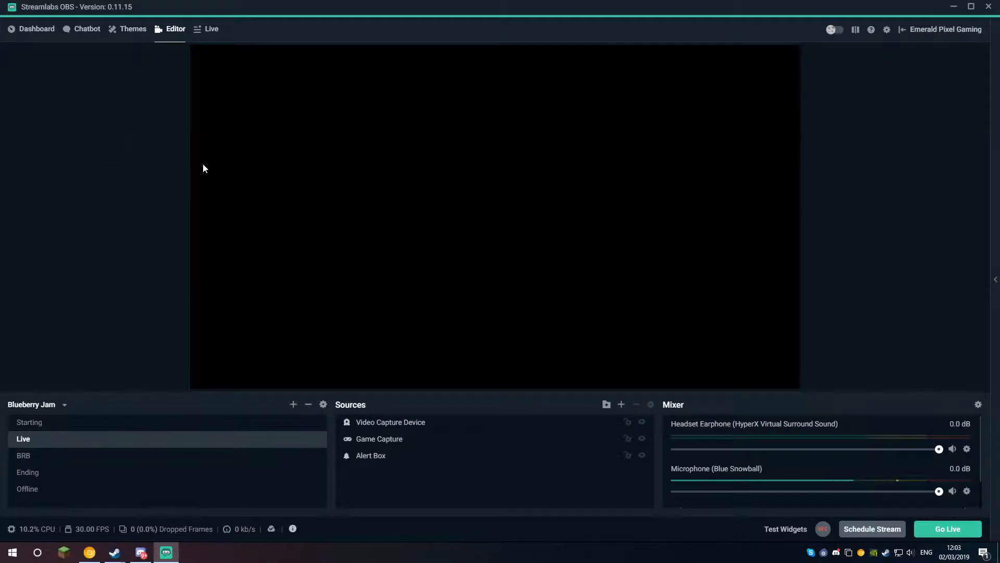
pyautogui.click(132, 28)
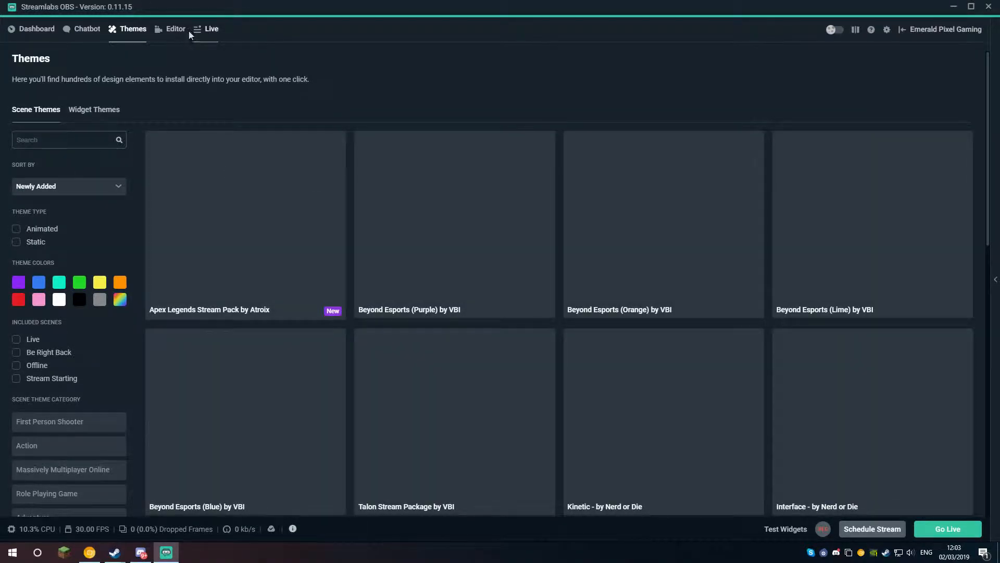
pyautogui.click(176, 30)
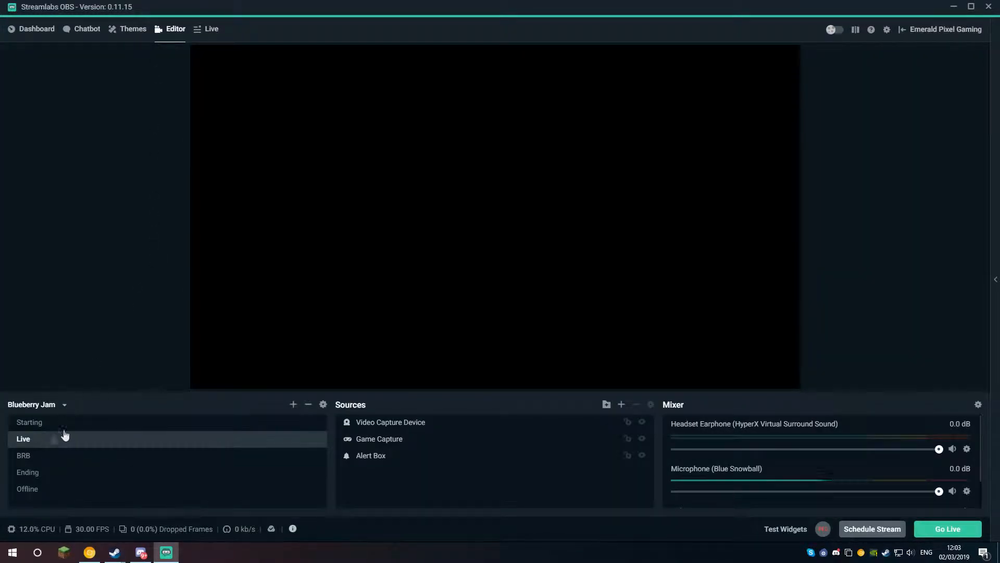
# Preview the Starting, BRB, Ending and Offline scenes, alternating between them, and finish on the Live scene
pyautogui.click(60, 423)
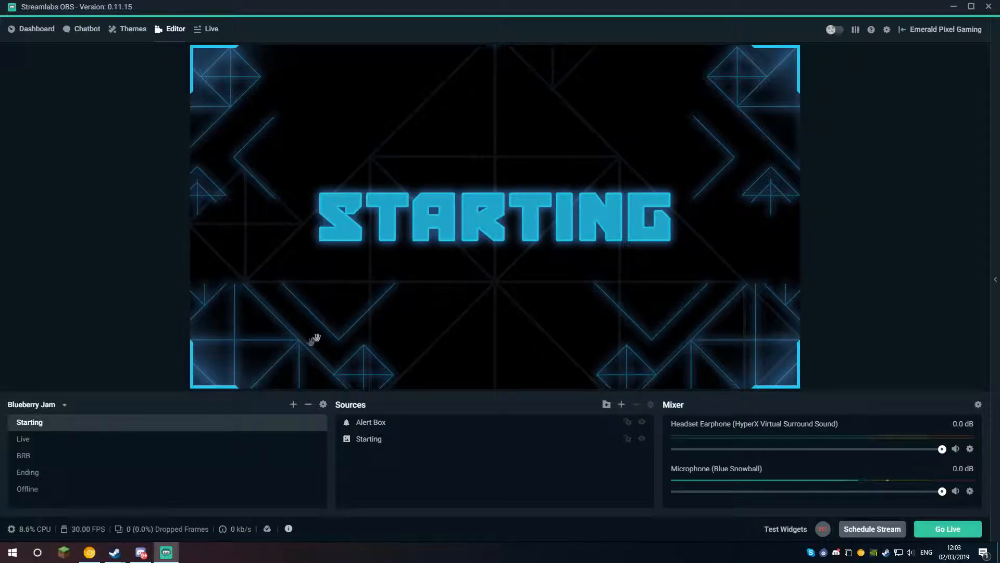
pyautogui.click(26, 456)
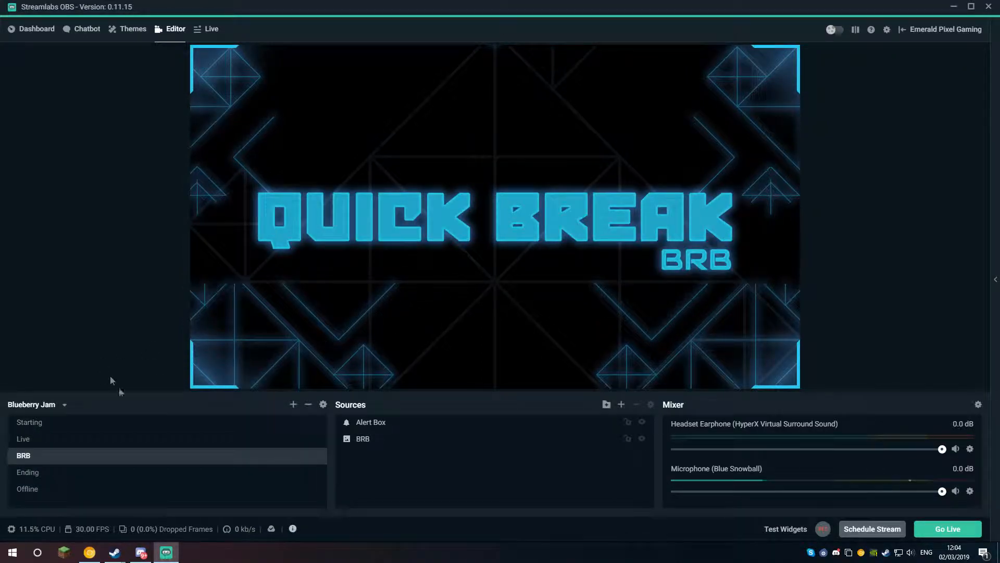
pyautogui.click(78, 475)
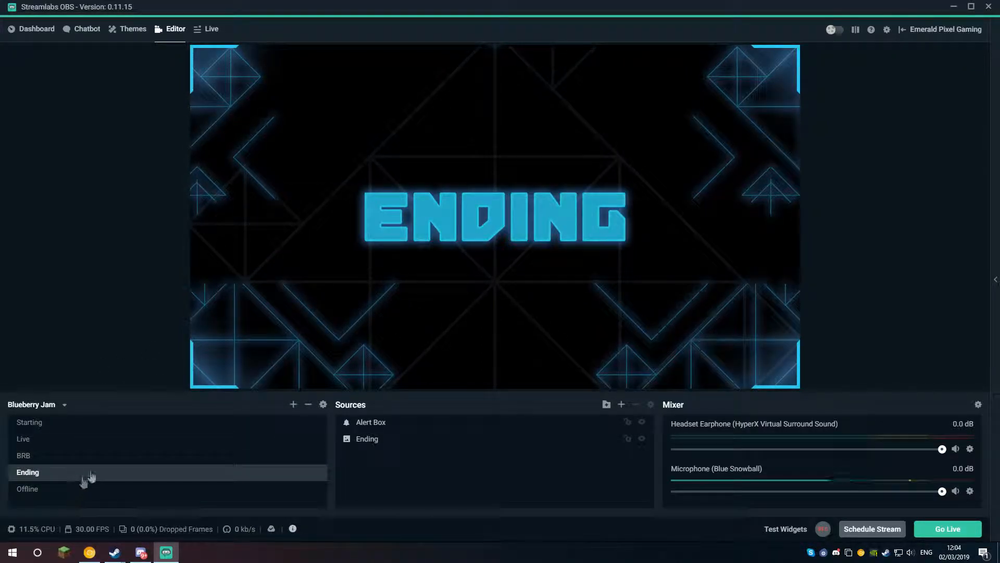
pyautogui.click(50, 486)
pyautogui.click(21, 477)
pyautogui.click(21, 488)
pyautogui.click(26, 459)
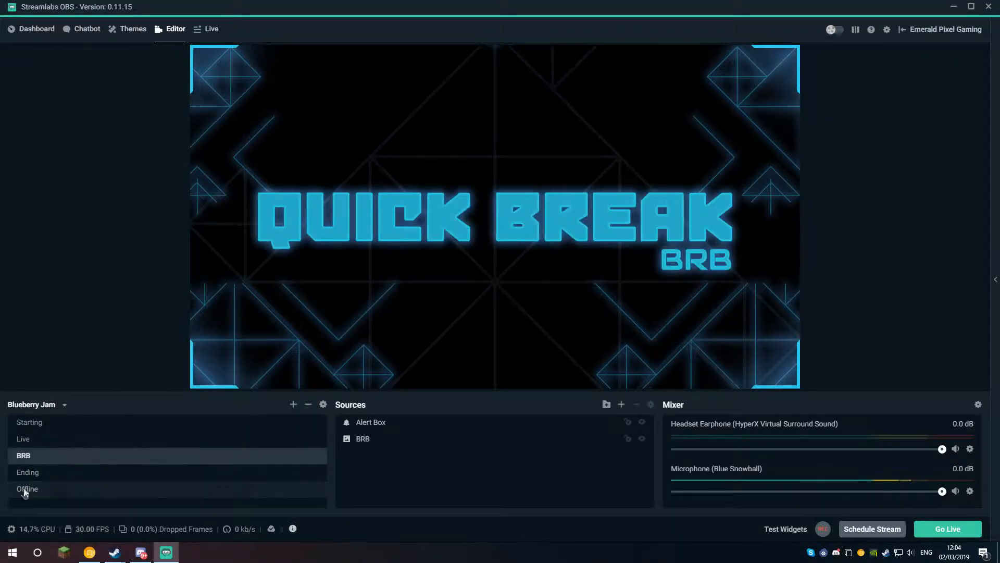
pyautogui.click(25, 489)
pyautogui.click(42, 476)
pyautogui.click(45, 476)
pyautogui.click(36, 489)
pyautogui.click(44, 456)
pyautogui.click(49, 439)
pyautogui.click(47, 423)
pyautogui.click(46, 455)
pyautogui.click(46, 422)
pyautogui.click(39, 455)
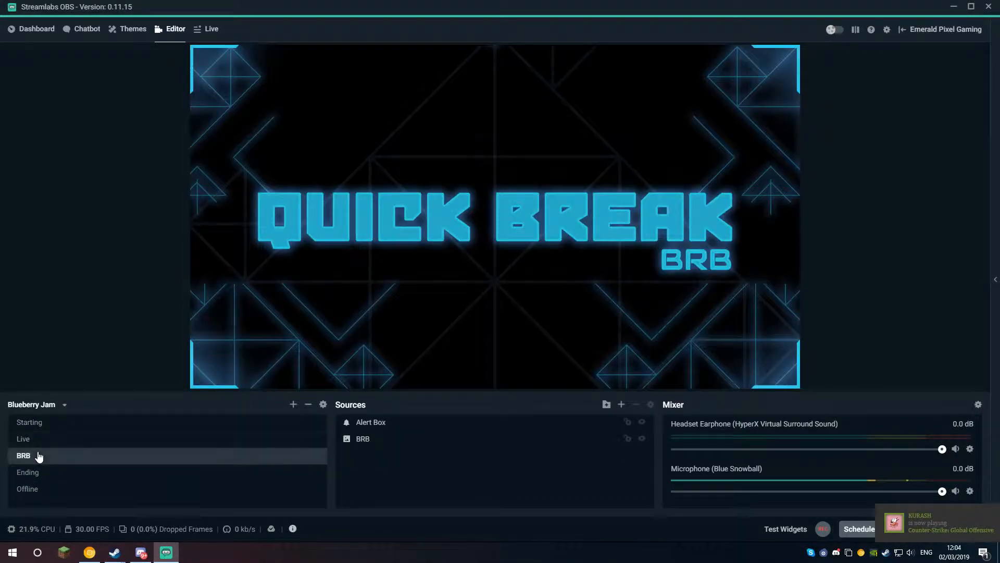
pyautogui.click(52, 439)
pyautogui.click(45, 438)
pyautogui.click(32, 456)
pyautogui.click(47, 438)
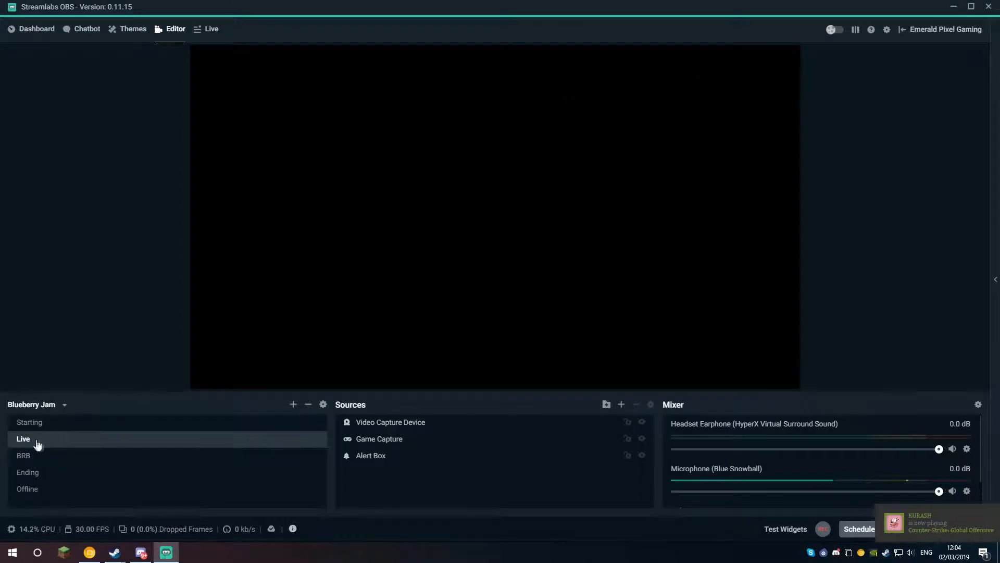
pyautogui.click(52, 456)
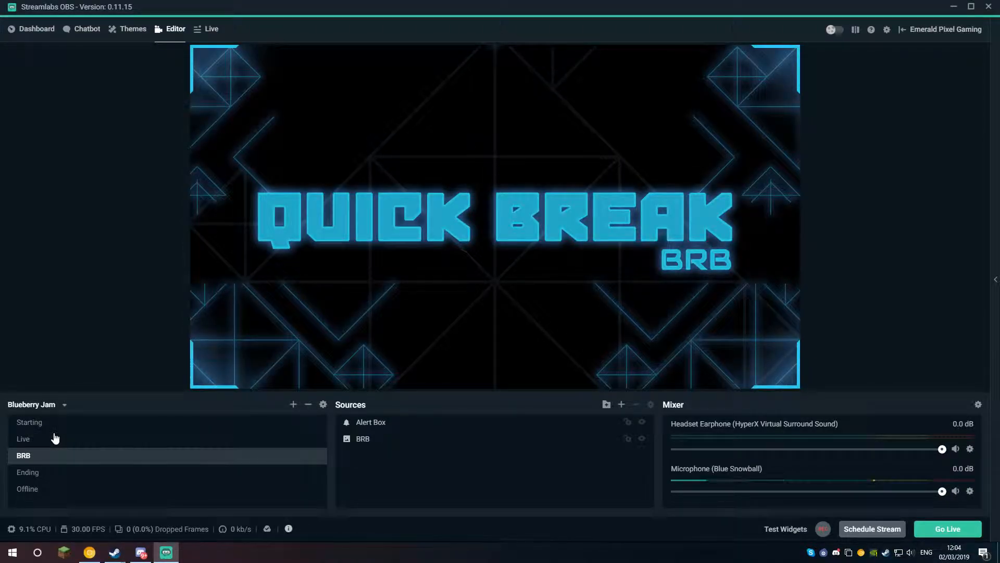
pyautogui.click(58, 439)
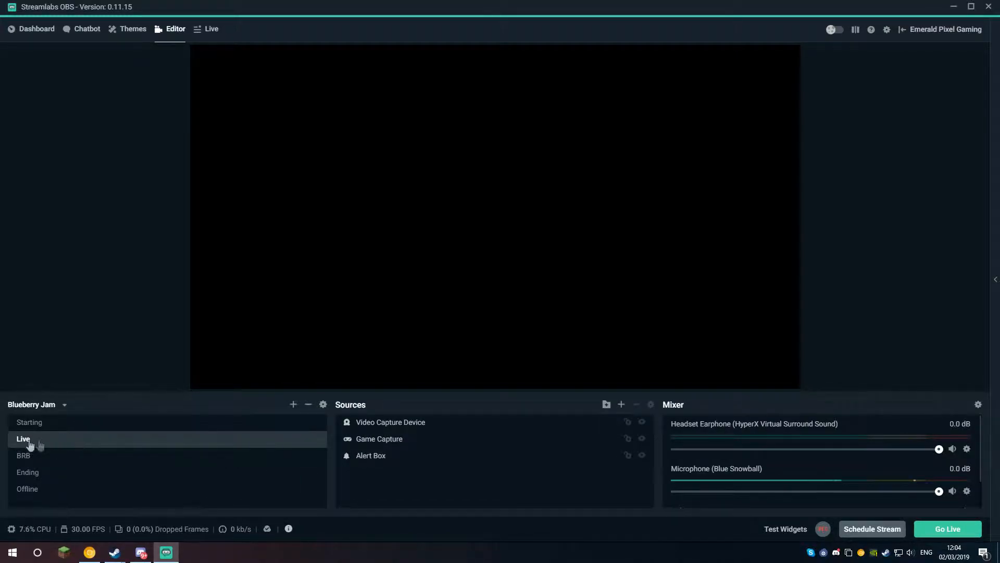
# Start creating a new scene and cancel at the naming dialog
pyautogui.click(294, 405)
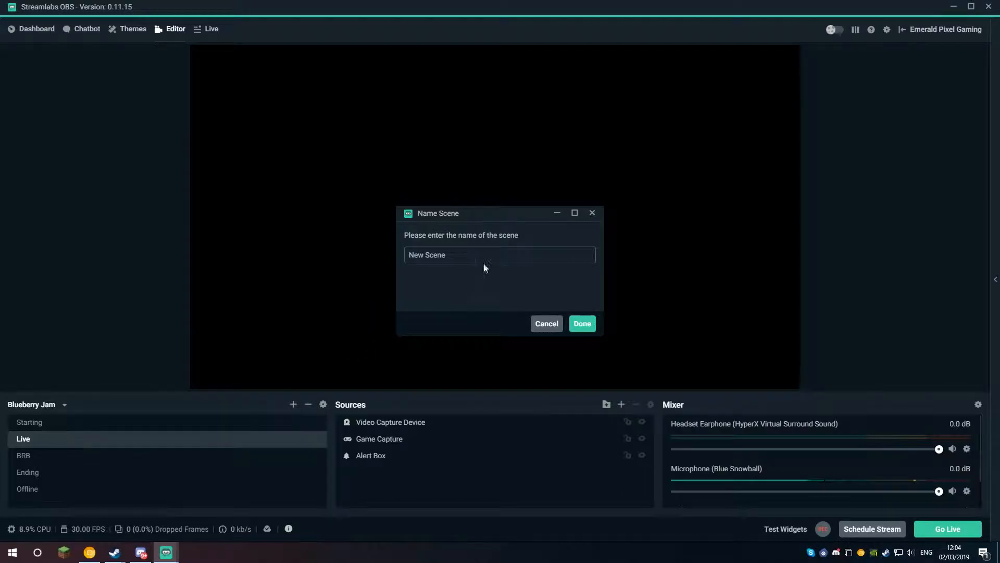
pyautogui.click(546, 324)
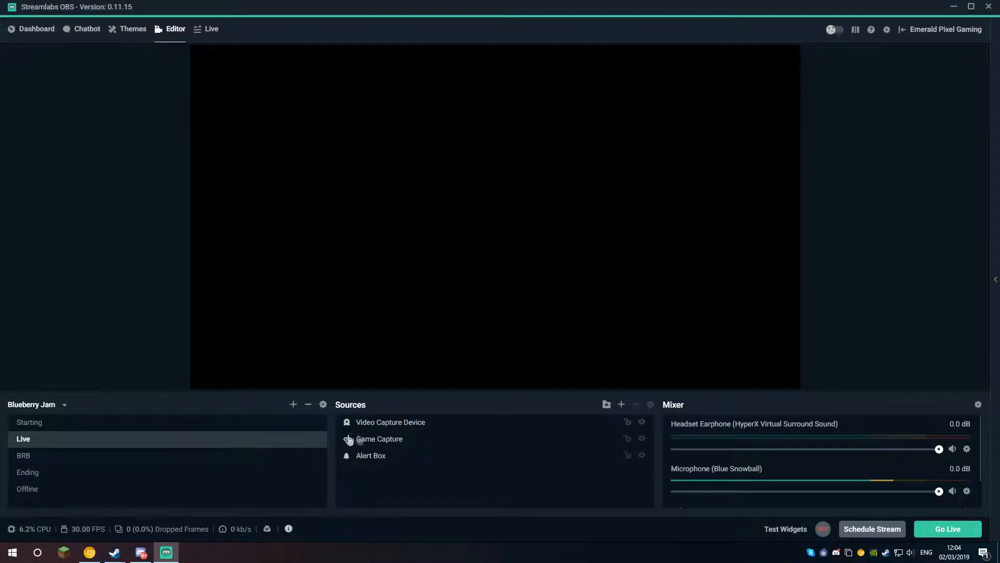
# Try to add a Game Capture source to the Live scene
pyautogui.click(621, 405)
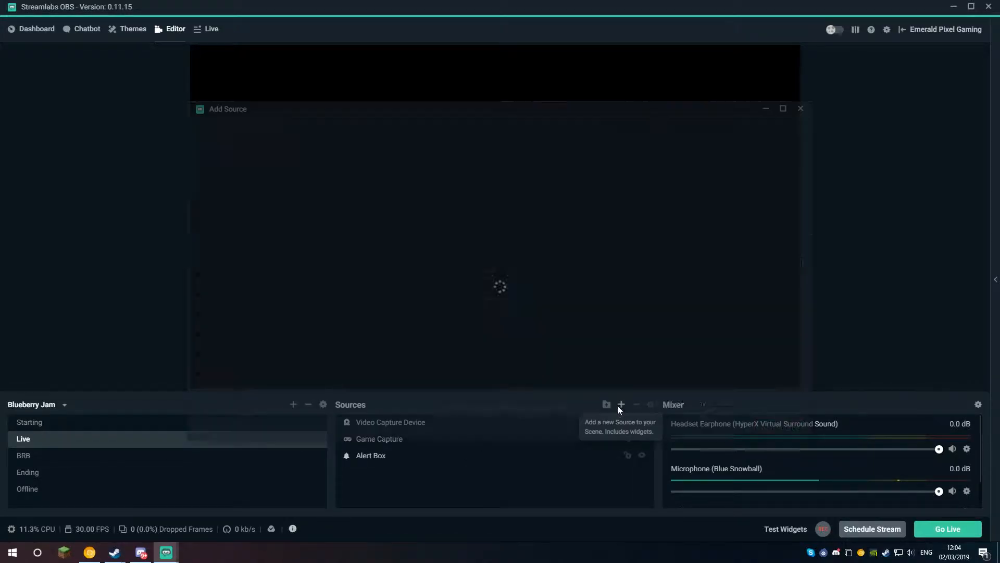
pyautogui.click(270, 353)
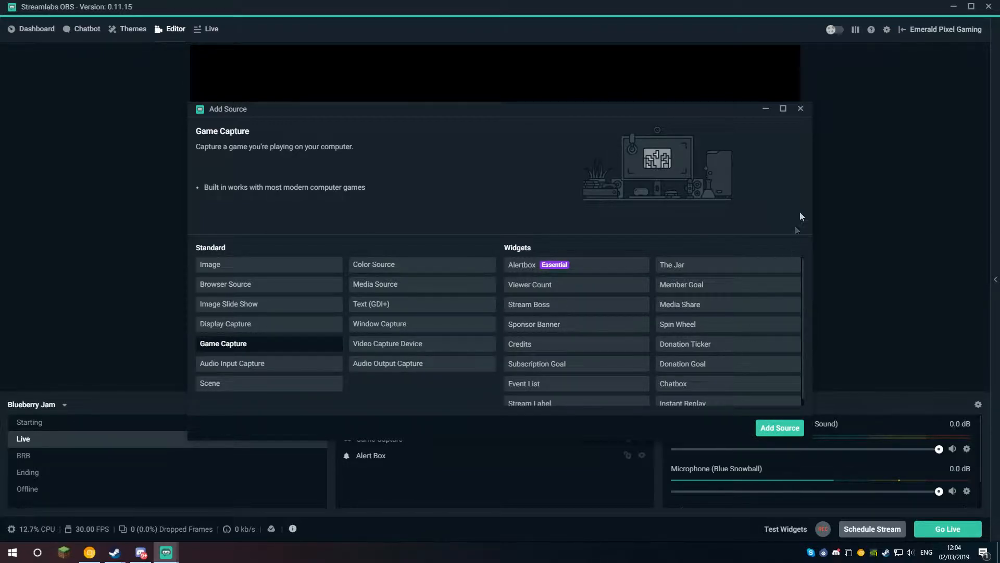
pyautogui.click(784, 430)
pyautogui.click(644, 137)
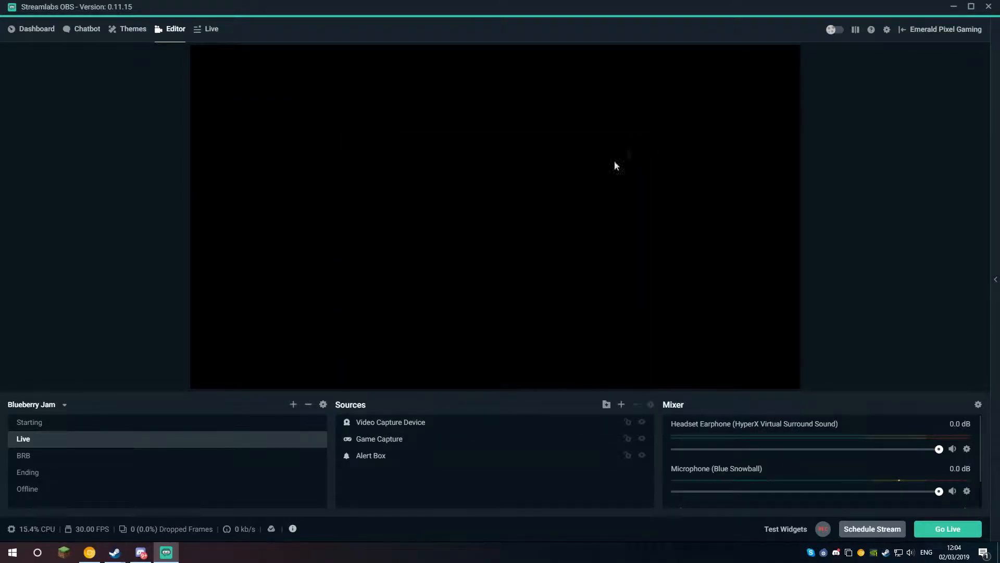
# Set the scale resolution of the Game Capture source to 1280x720 in its properties
pyautogui.rightClick(391, 439)
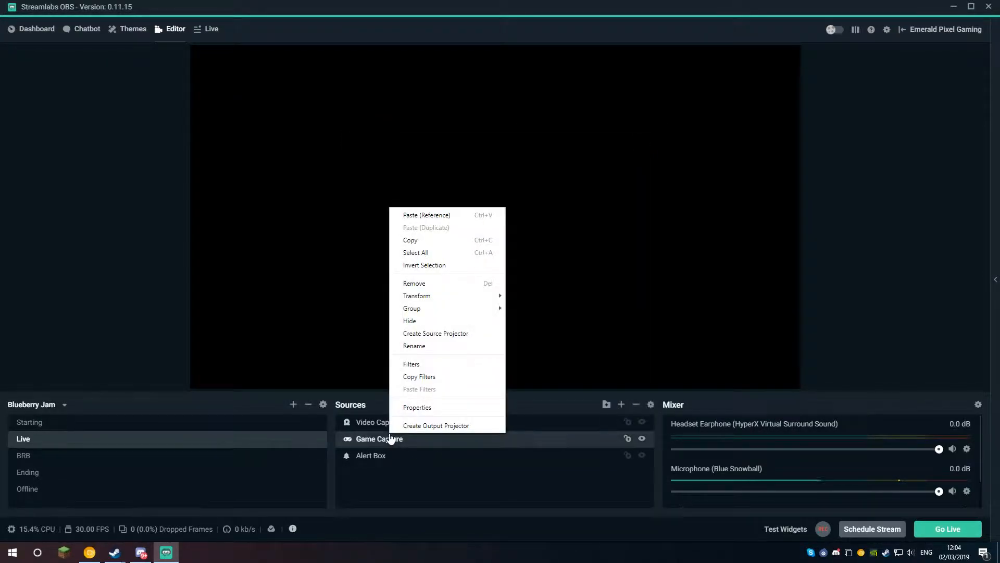
pyautogui.click(417, 407)
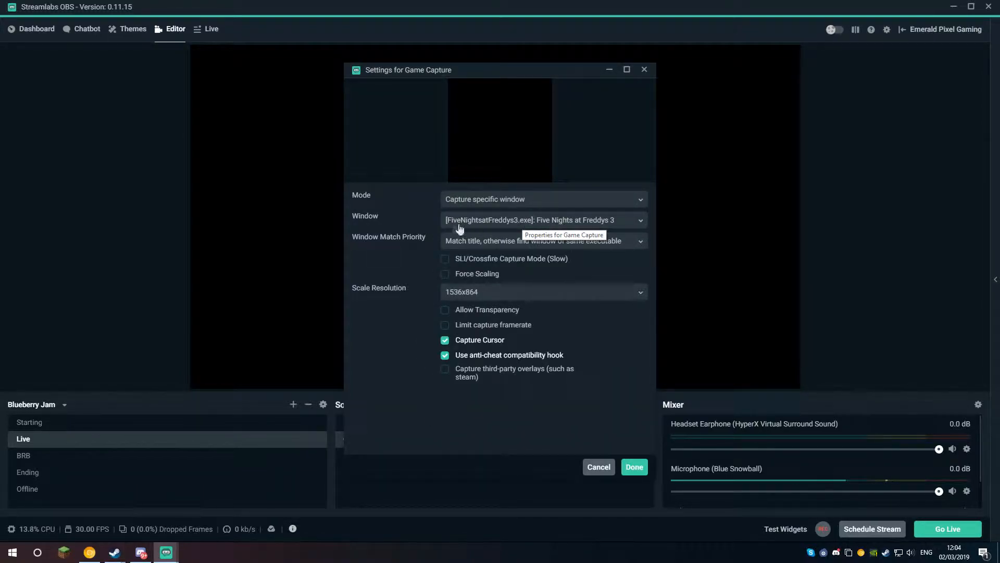
pyautogui.click(513, 298)
pyautogui.click(493, 326)
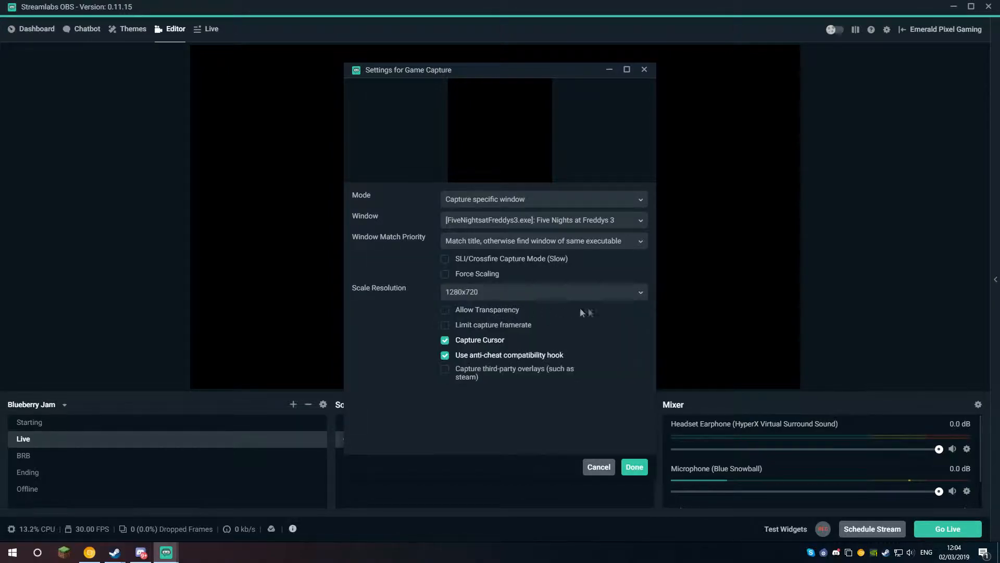
pyautogui.click(634, 467)
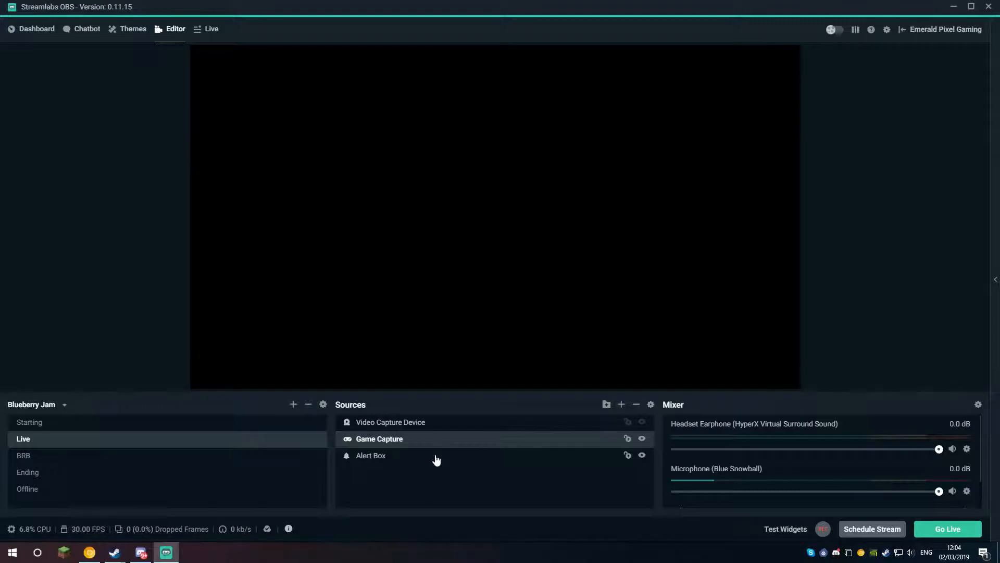
# Look at the properties of the Video Capture Device source and close them
pyautogui.click(396, 428)
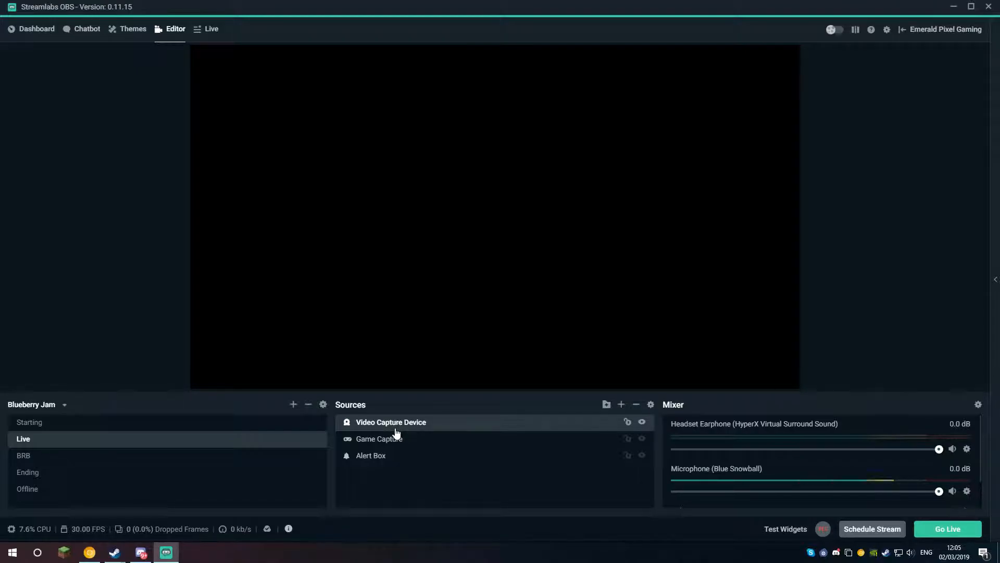
pyautogui.rightClick(456, 422)
pyautogui.click(489, 392)
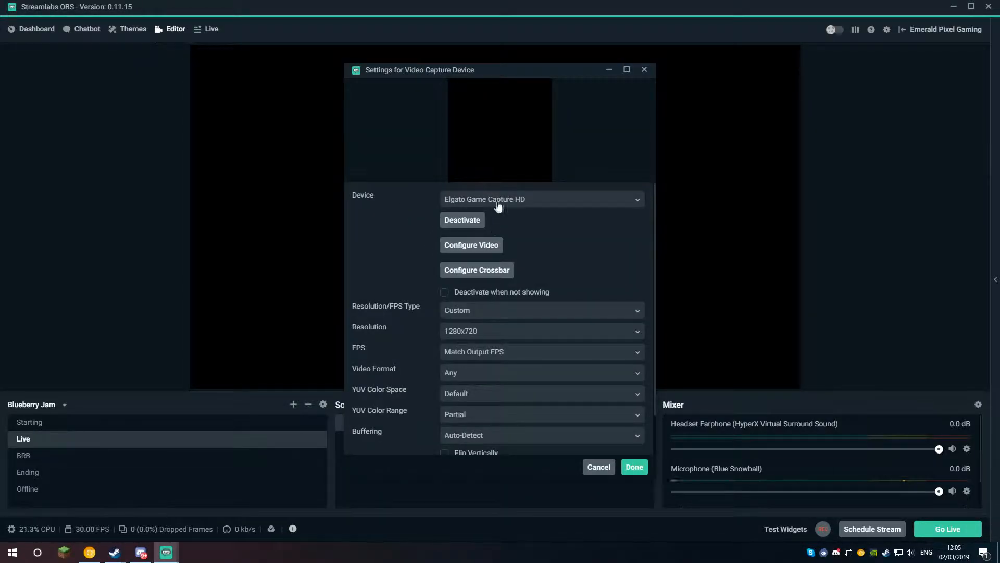
pyautogui.click(637, 471)
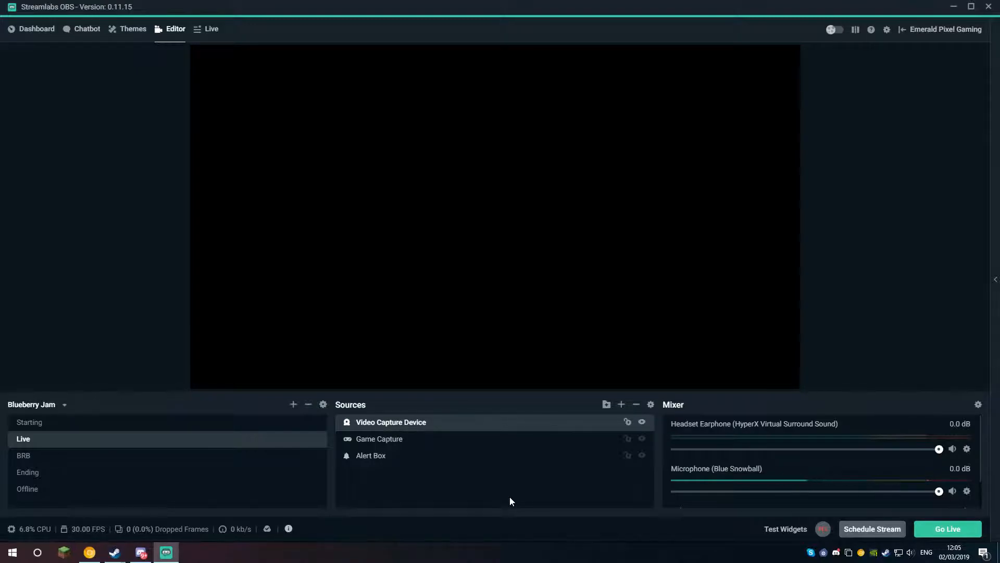
# Nudge the Alert Box left until it sits 703 px from both side edges of the canvas
pyautogui.click(372, 456)
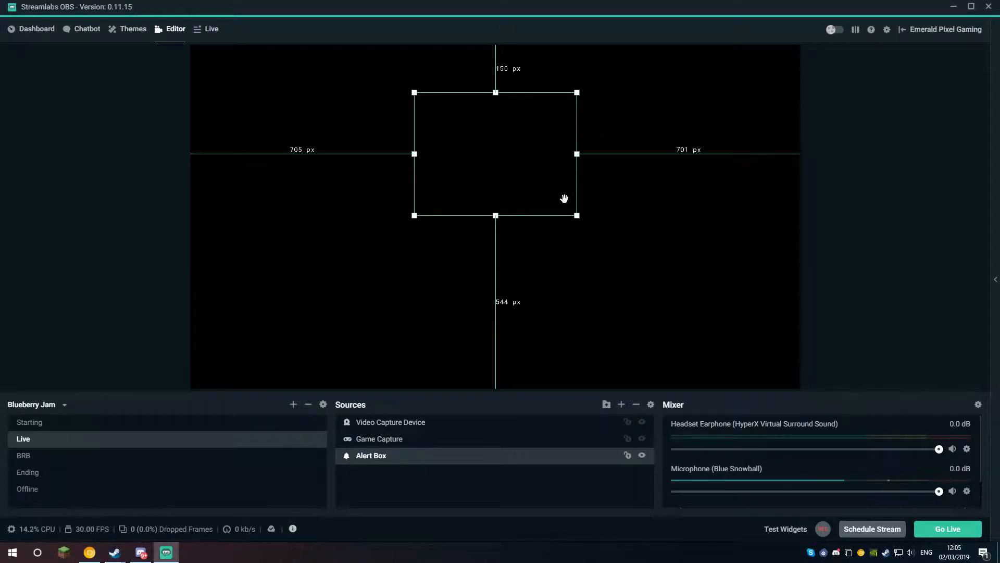
pyautogui.moveTo(564, 198); pyautogui.dragTo(564, 198)
pyautogui.press('Left')
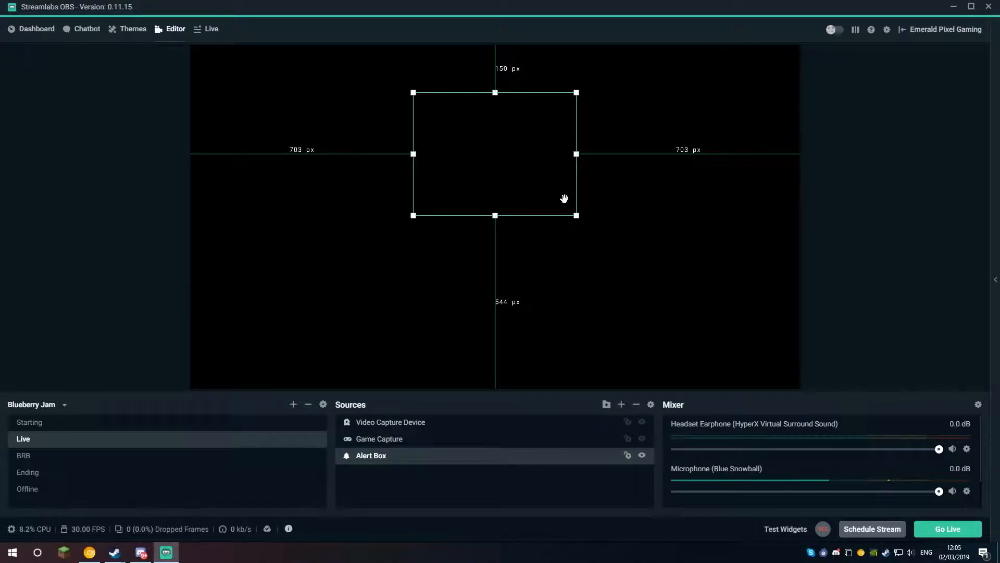
pyautogui.click(914, 152)
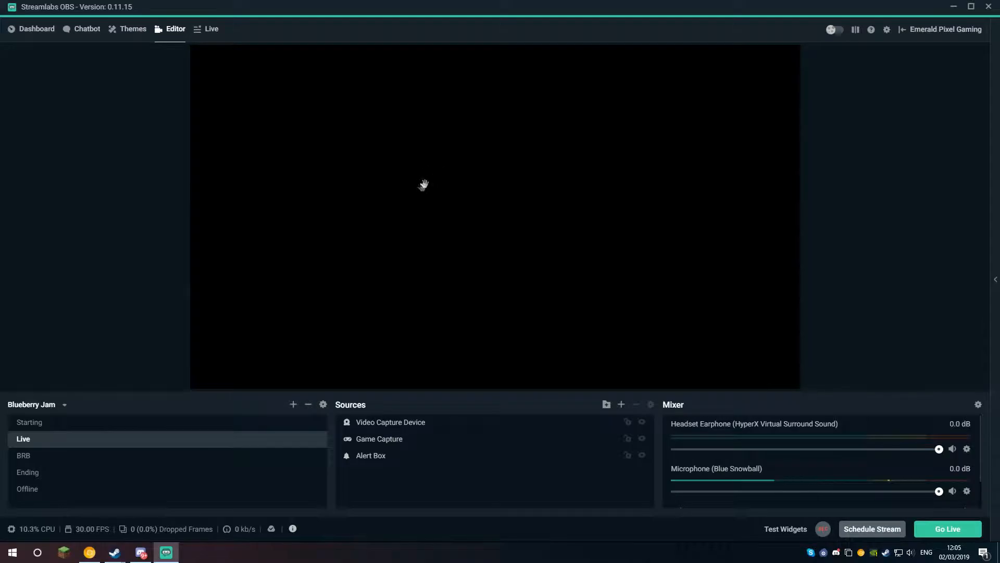
pyautogui.click(462, 198)
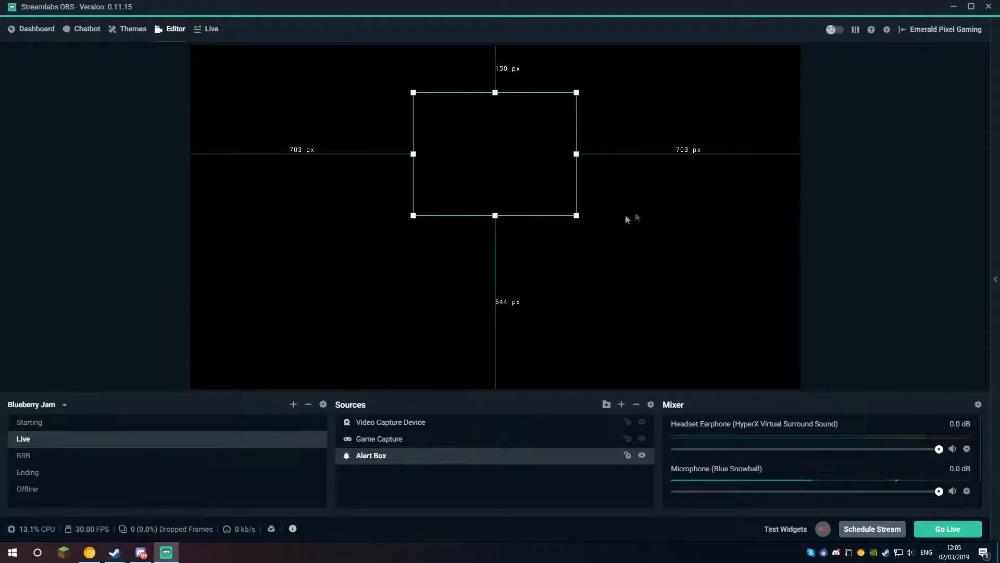
pyautogui.click(776, 302)
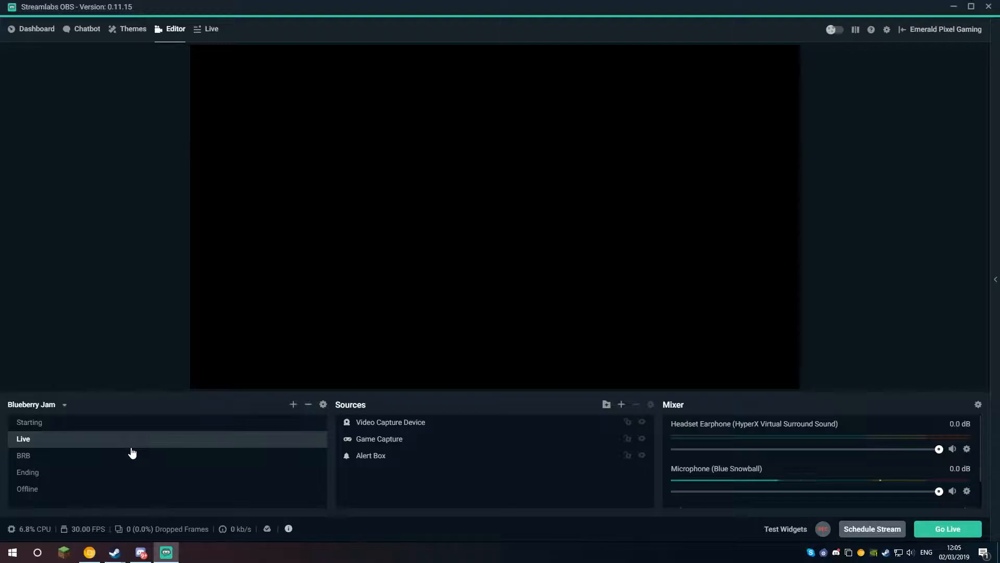
# Shift the Alert Box slightly down on the canvas and center it on the screen with a transform
pyautogui.click(479, 438)
pyautogui.moveTo(465, 230); pyautogui.dragTo(490, 223)
pyautogui.click(398, 438)
pyautogui.click(388, 456)
pyautogui.rightClick(505, 172)
pyautogui.moveTo(548, 263)
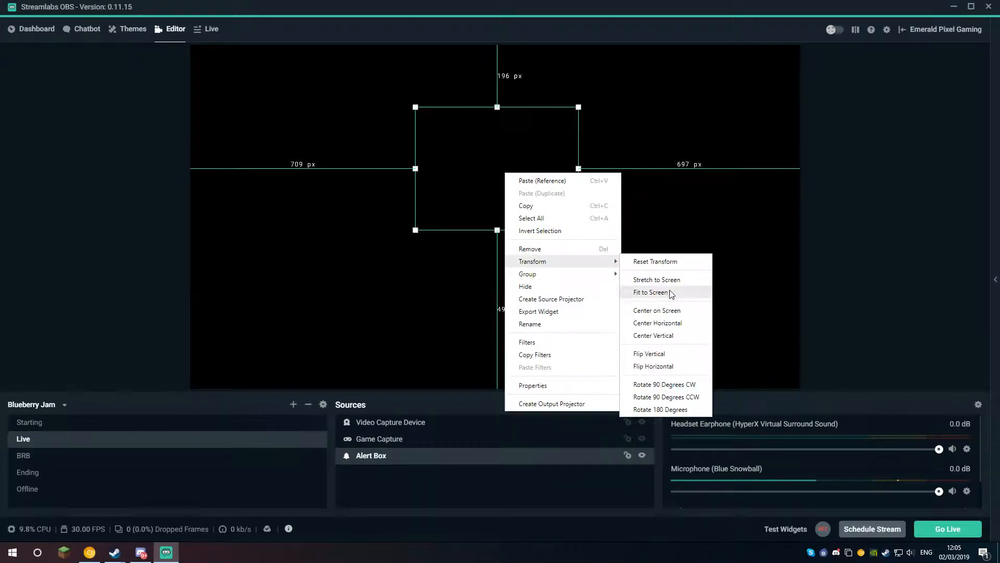
pyautogui.click(671, 311)
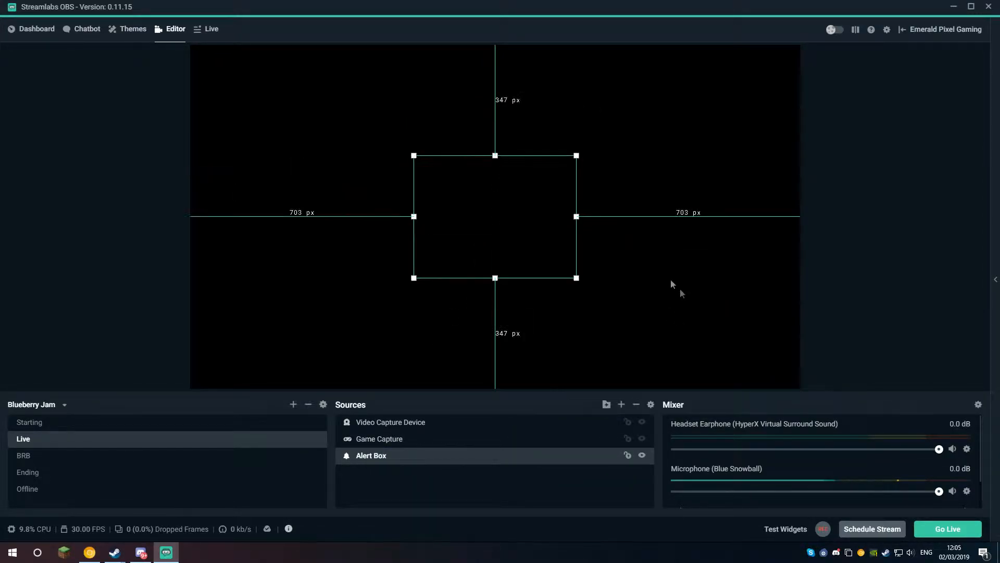
pyautogui.click(678, 139)
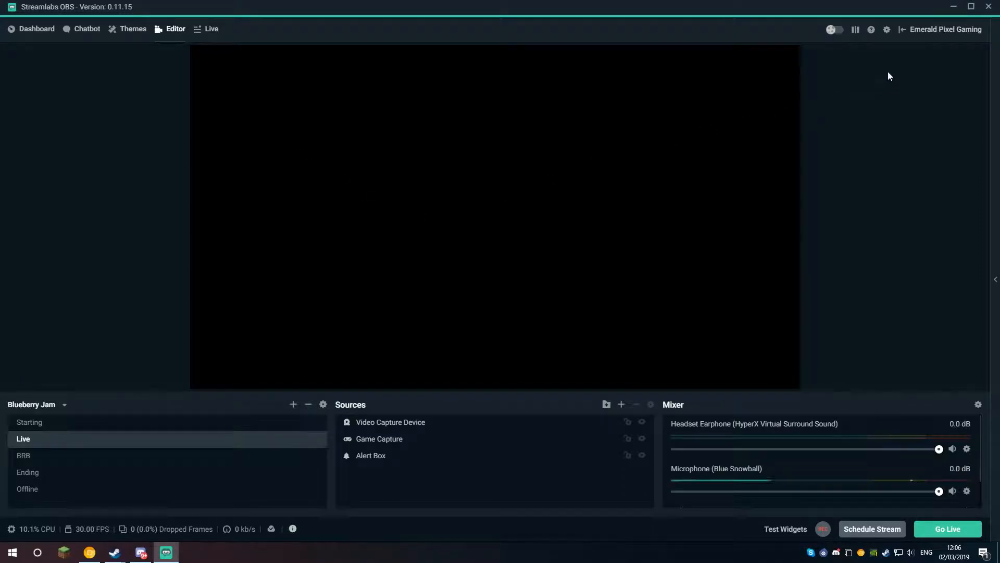
# Open the settings, look over the General and Stream pages, and check the output mode on the Output page
pyautogui.click(884, 29)
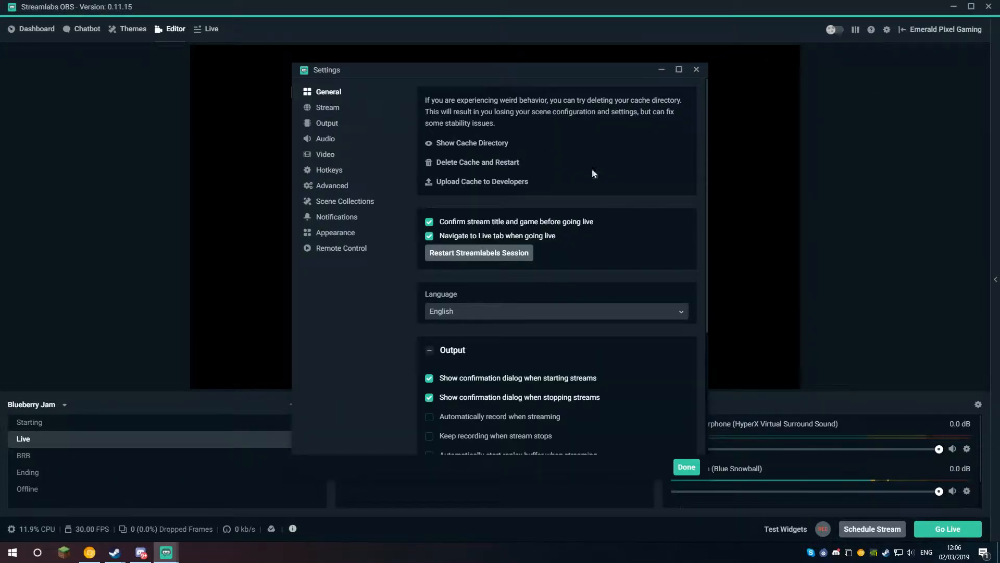
pyautogui.scroll(-4, 563, 297)
pyautogui.scroll(5, 560, 301)
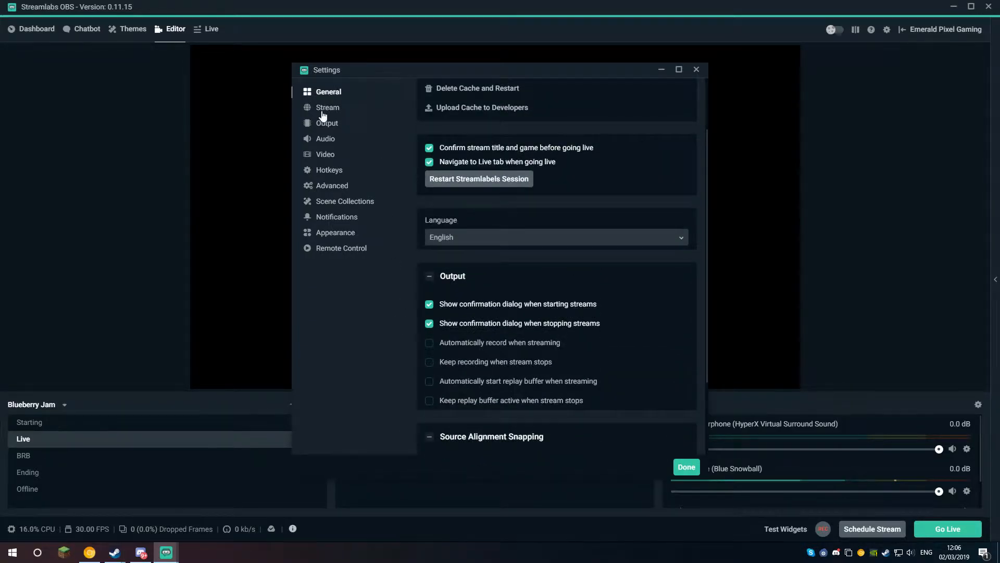
pyautogui.click(324, 109)
pyautogui.click(319, 123)
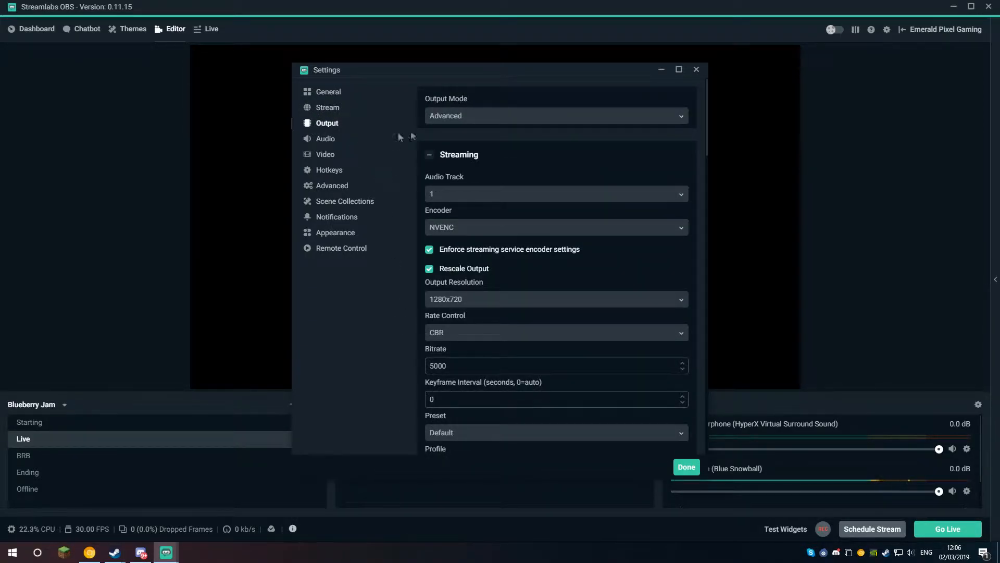
pyautogui.click(466, 127)
pyautogui.click(507, 89)
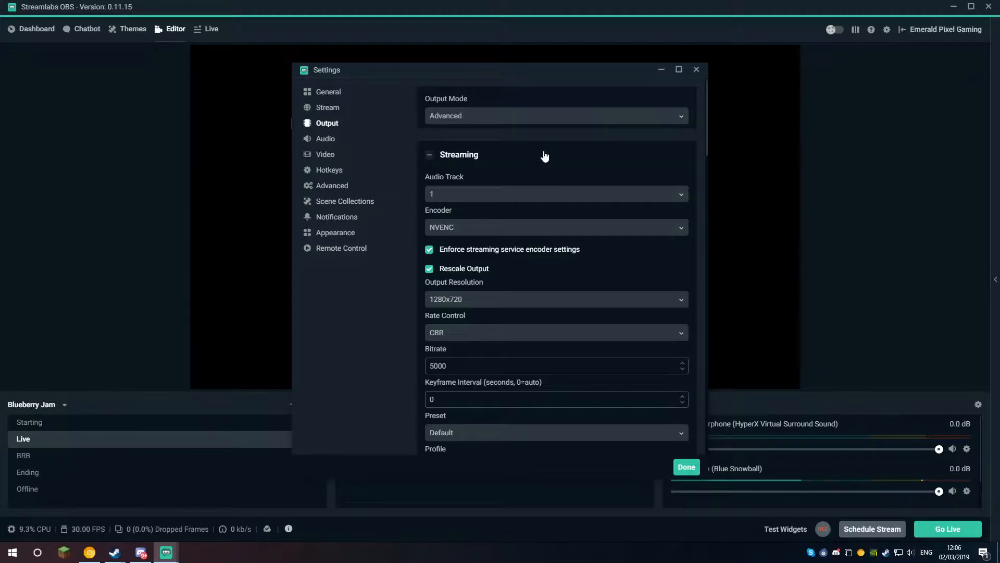
# Check the audio track choices in the streaming output settings
pyautogui.scroll(-1, 473, 177)
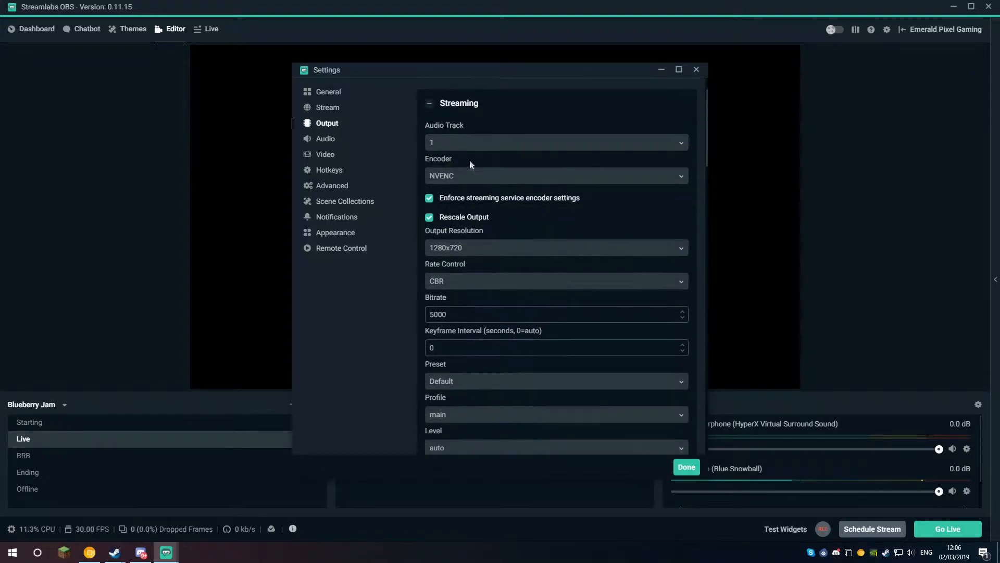
pyautogui.click(473, 144)
pyautogui.click(483, 116)
pyautogui.click(452, 148)
pyautogui.click(486, 117)
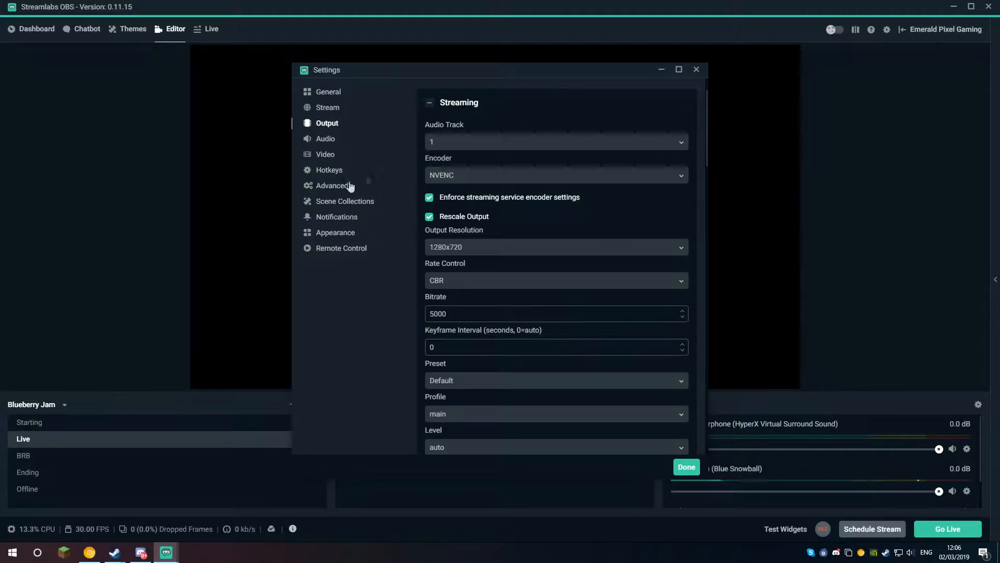
# Review the streaming encoder options and choose NVENC
pyautogui.click(461, 171)
pyautogui.click(453, 211)
pyautogui.click(521, 172)
pyautogui.click(490, 183)
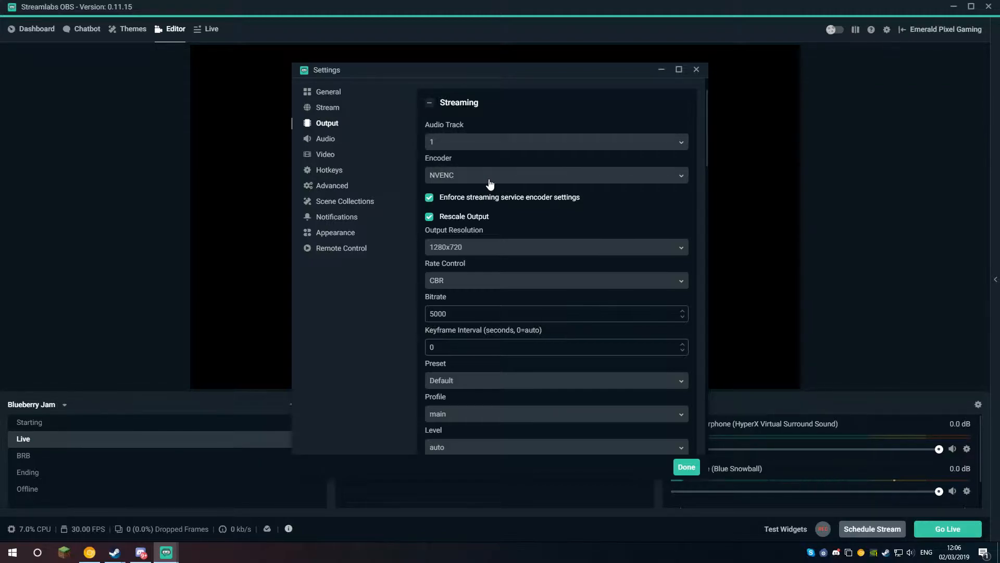
pyautogui.click(491, 182)
pyautogui.click(458, 208)
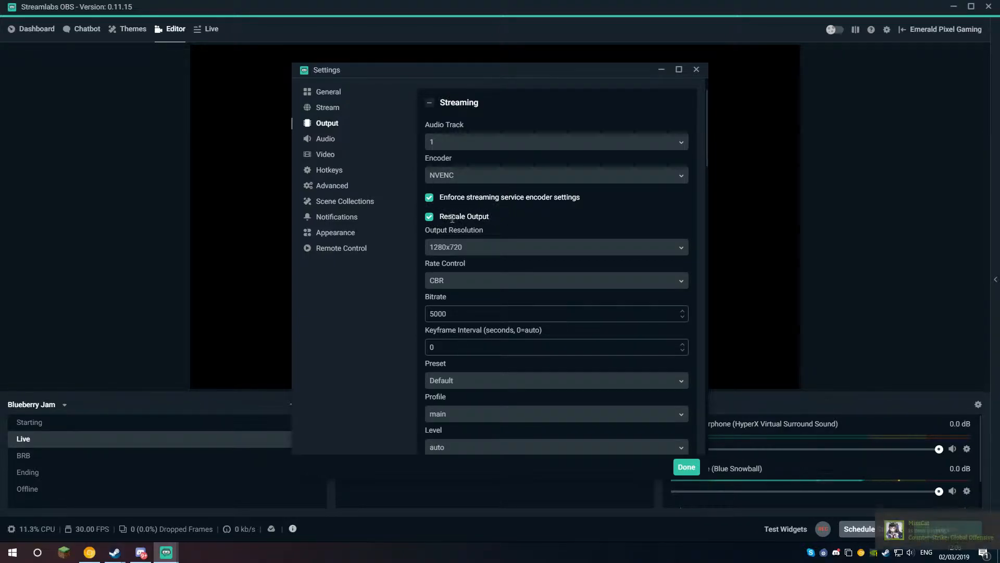
# Set the streaming output resolution to 1280x720 and, after trying Lossless, the rate control to CBR
pyautogui.click(488, 256)
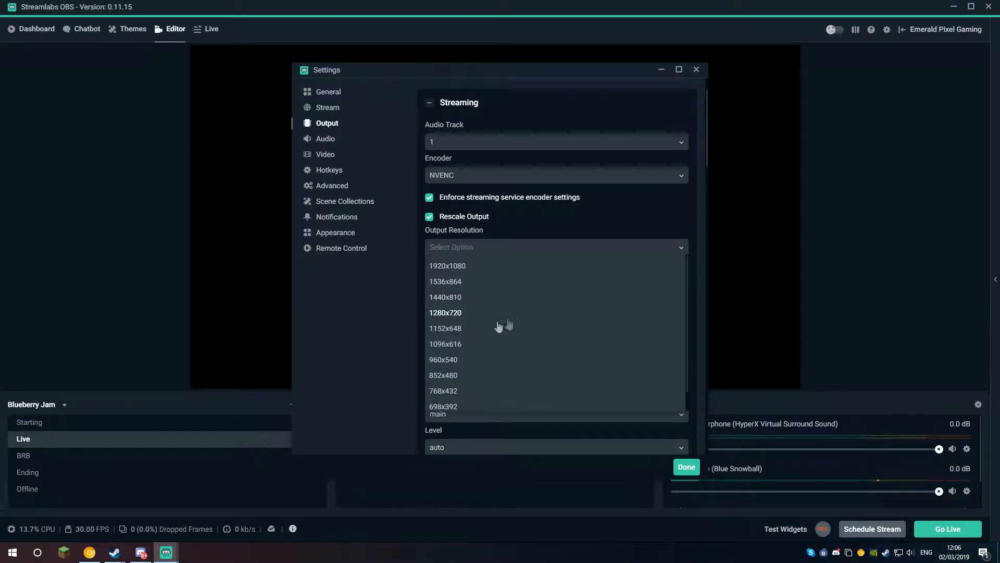
pyautogui.click(459, 311)
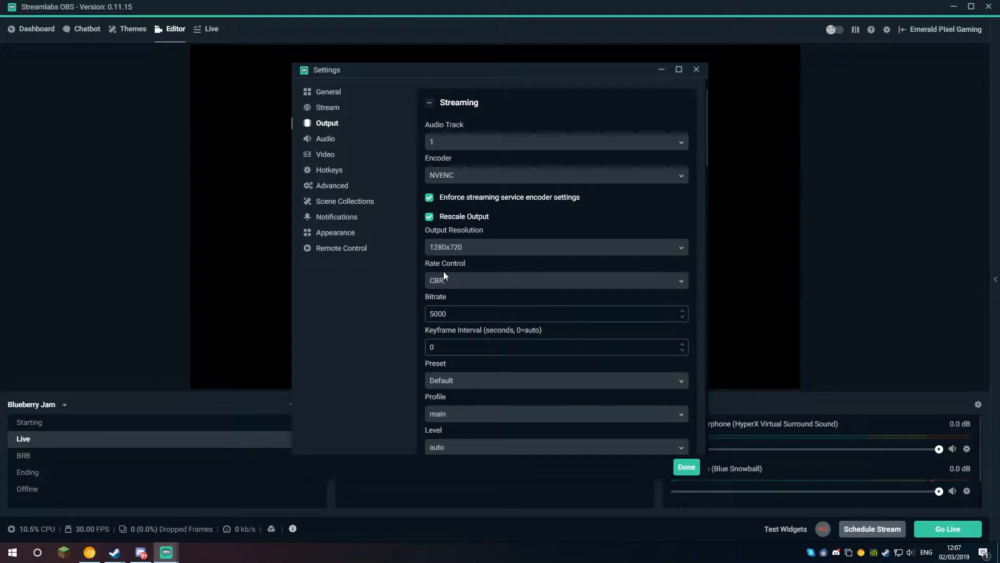
pyautogui.click(474, 280)
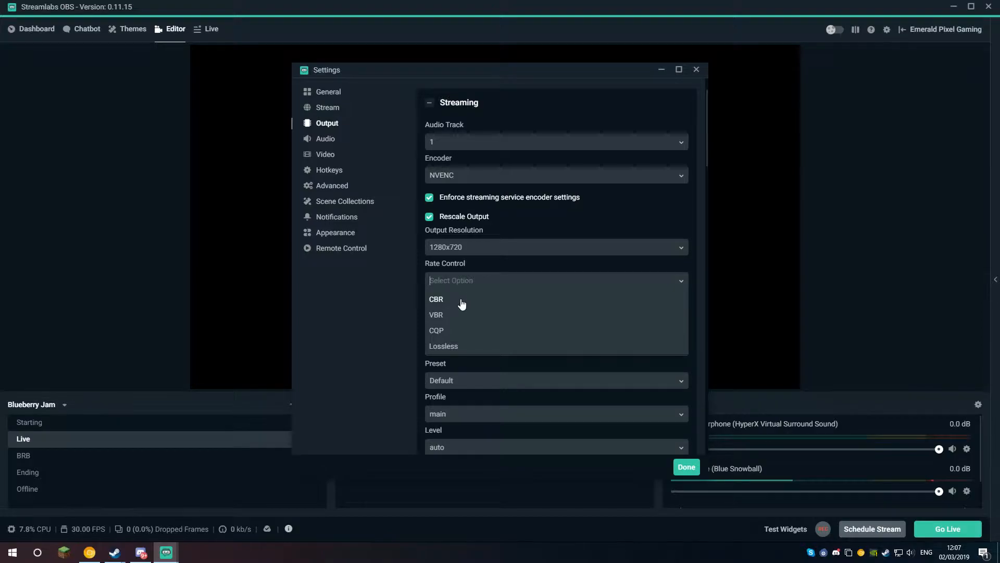
pyautogui.click(448, 343)
pyautogui.click(476, 277)
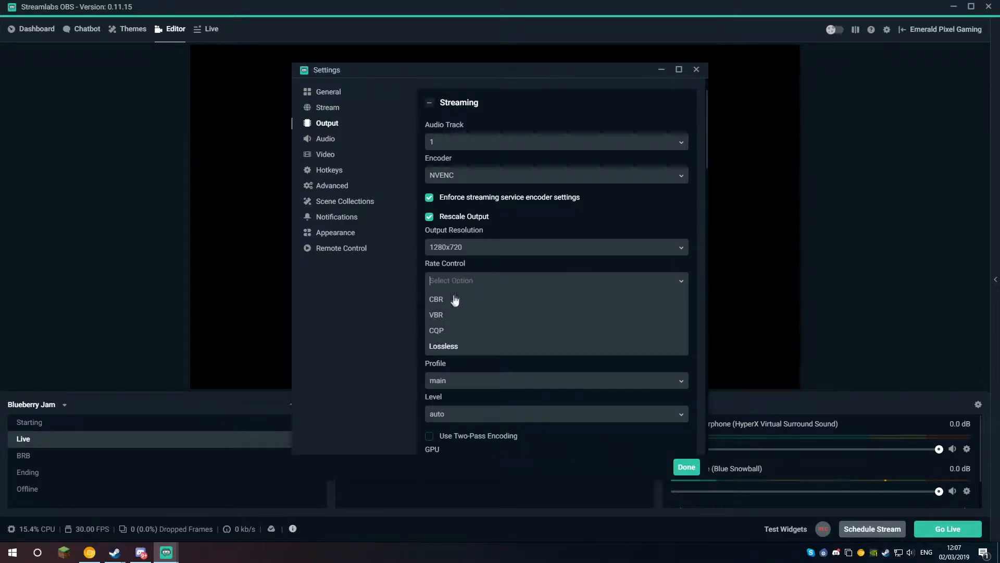
pyautogui.click(435, 300)
# Examine the bitrate value in the streaming output settings
pyautogui.moveTo(488, 311); pyautogui.dragTo(438, 314)
pyautogui.click(453, 315)
pyautogui.moveTo(445, 315); pyautogui.dragTo(474, 318)
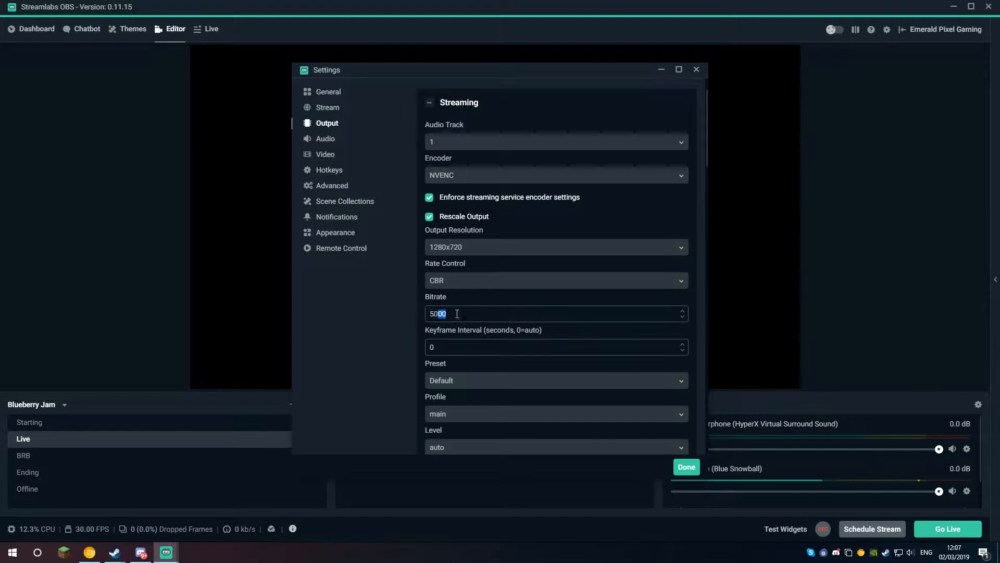
pyautogui.click(483, 307)
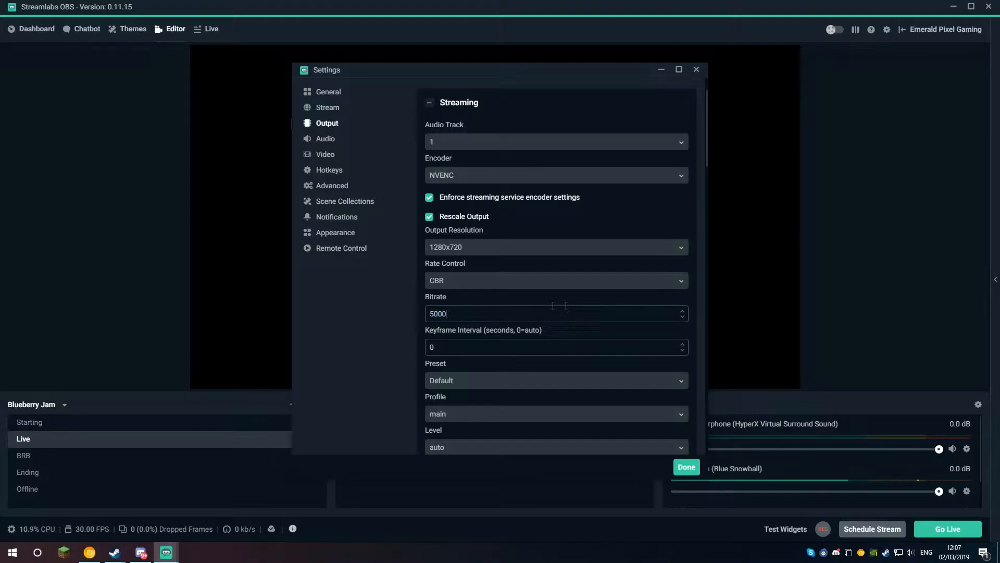
pyautogui.click(470, 318)
# Check the keyframe interval and choose the Default preset for the streaming encoder
pyautogui.scroll(-2, 460, 360)
pyautogui.click(459, 242)
pyautogui.click(462, 281)
pyautogui.click(462, 278)
pyautogui.click(461, 280)
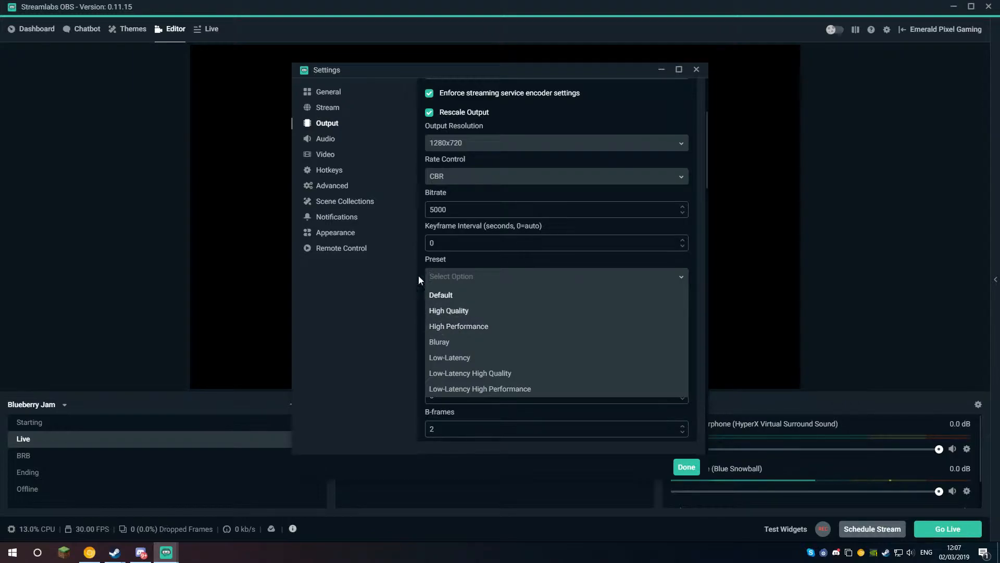
pyautogui.click(478, 298)
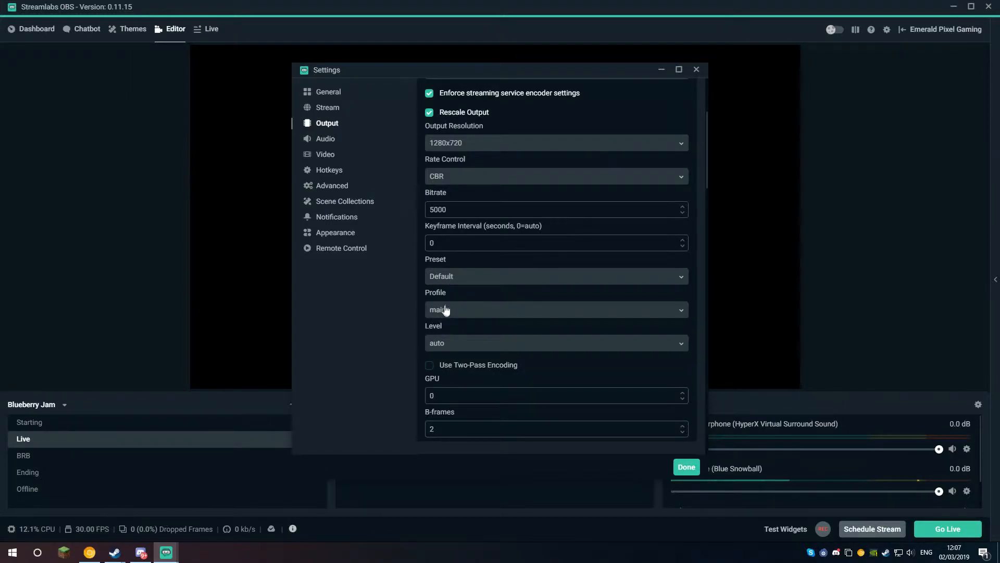
# Check the profile and level options of the streaming encoder
pyautogui.scroll(-3, 444, 311)
pyautogui.scroll(2, 453, 288)
pyautogui.click(466, 260)
pyautogui.click(437, 292)
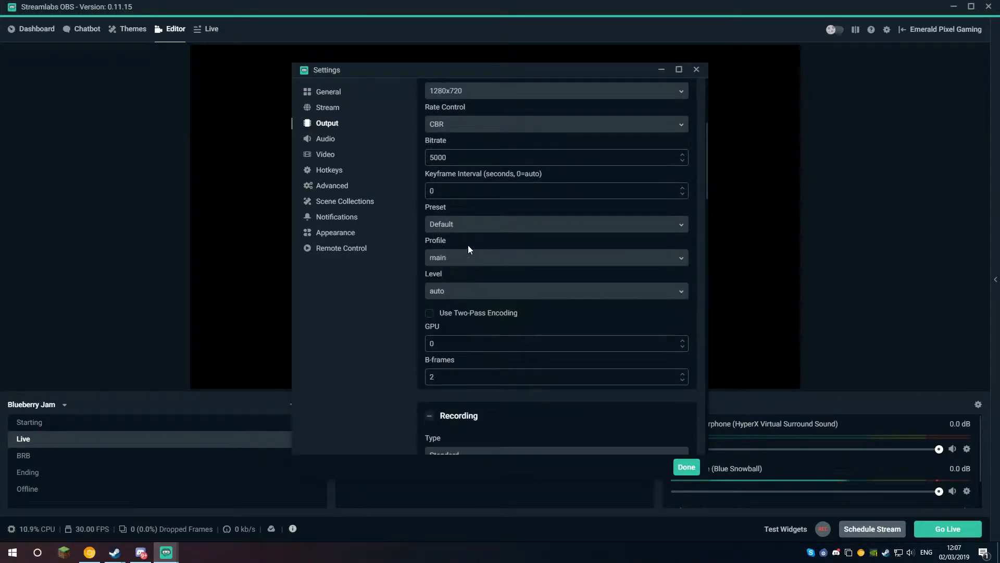
pyautogui.click(434, 293)
pyautogui.click(453, 307)
# Look through the recording encoder settings and the audio track bitrates on the Output page
pyautogui.scroll(-2, 506, 315)
pyautogui.scroll(-8, 473, 348)
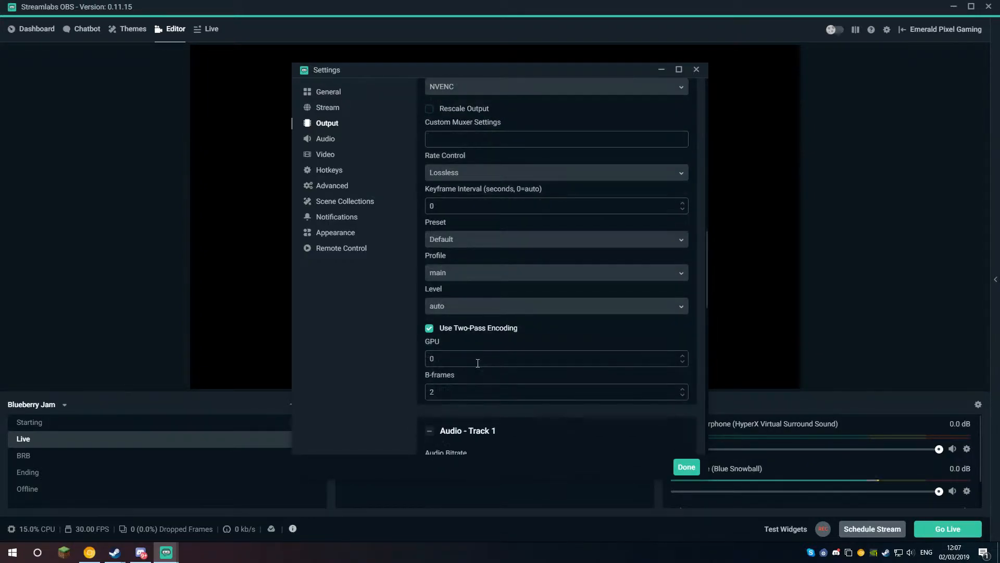
pyautogui.scroll(-10, 478, 363)
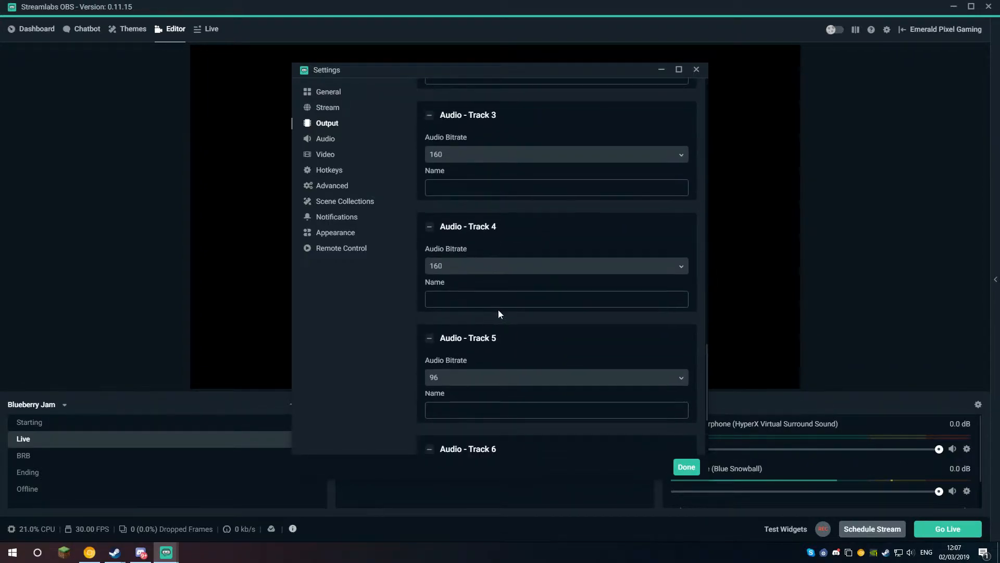
pyautogui.scroll(9, 494, 304)
pyautogui.scroll(-3, 515, 294)
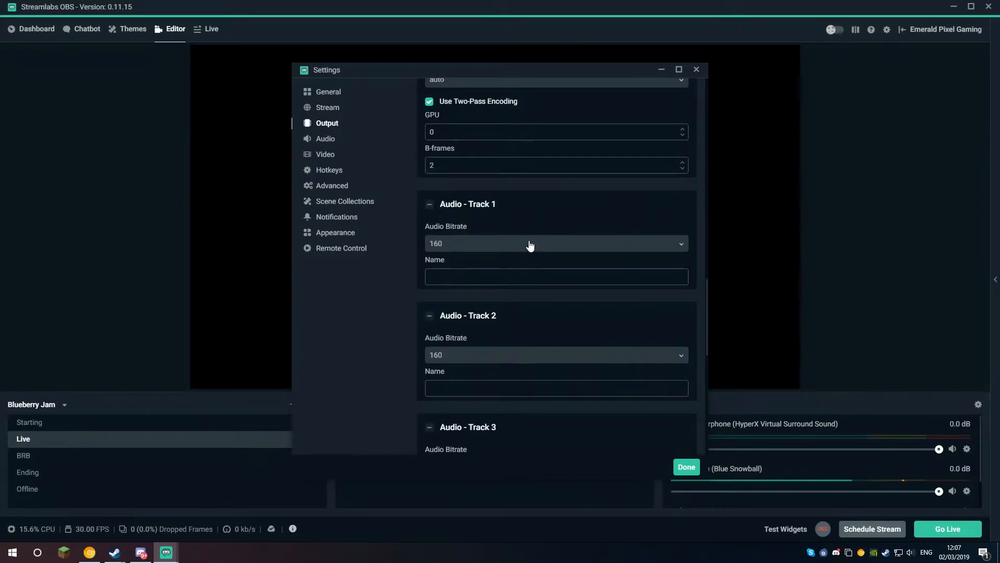
# Set the audio bitrate of Audio Track 1 to 192 in the output settings
pyautogui.click(499, 244)
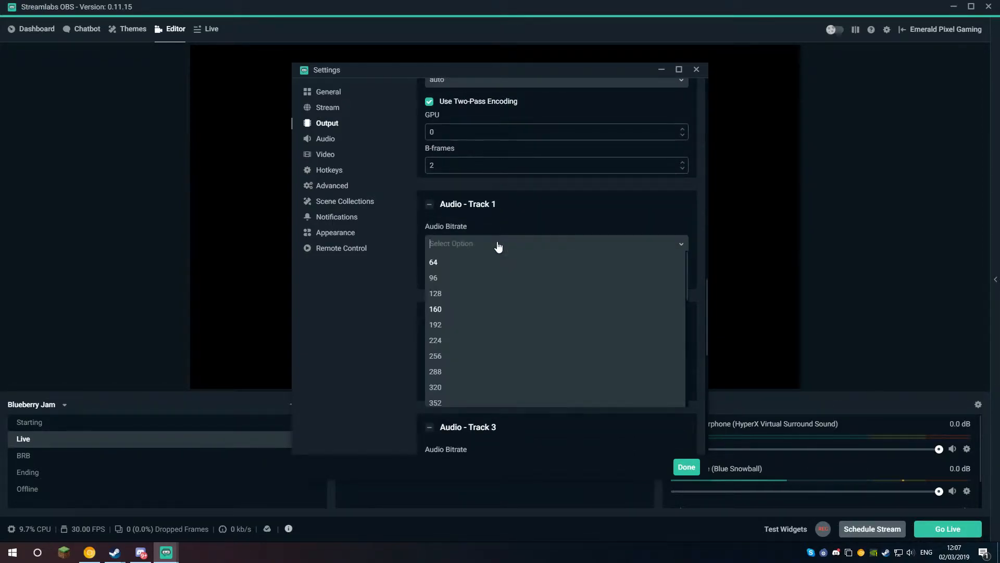
pyautogui.click(484, 327)
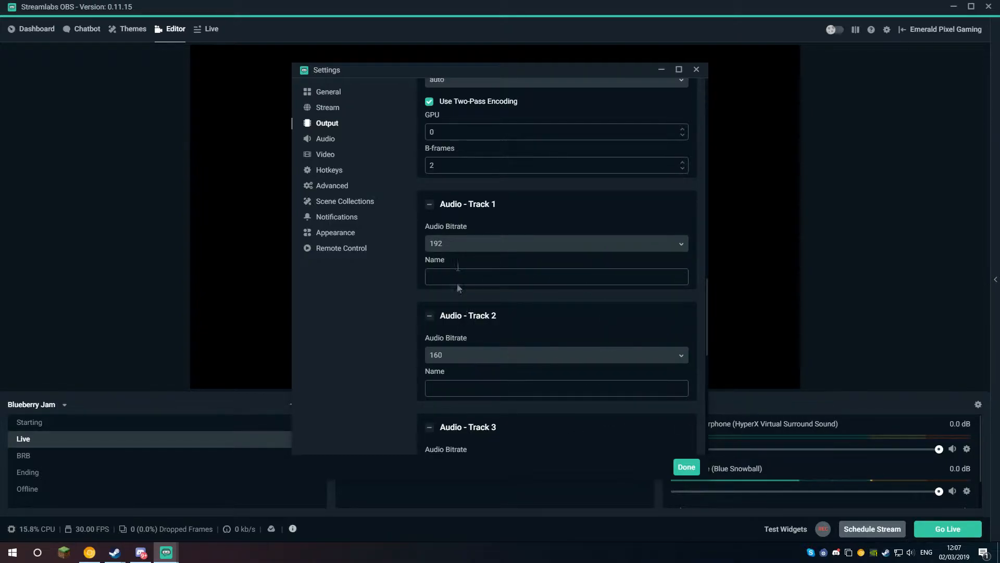
pyautogui.scroll(10, 549, 99)
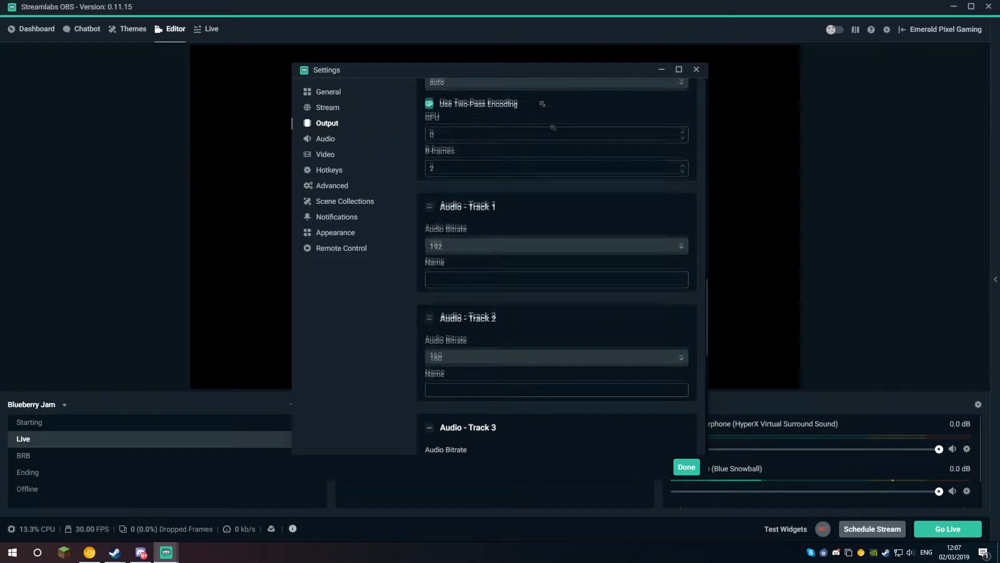
pyautogui.scroll(1, 440, 170)
# Check the Desktop Audio Device 1 options in the audio settings and choose Disabled for Desktop Audio Device 2
pyautogui.click(327, 139)
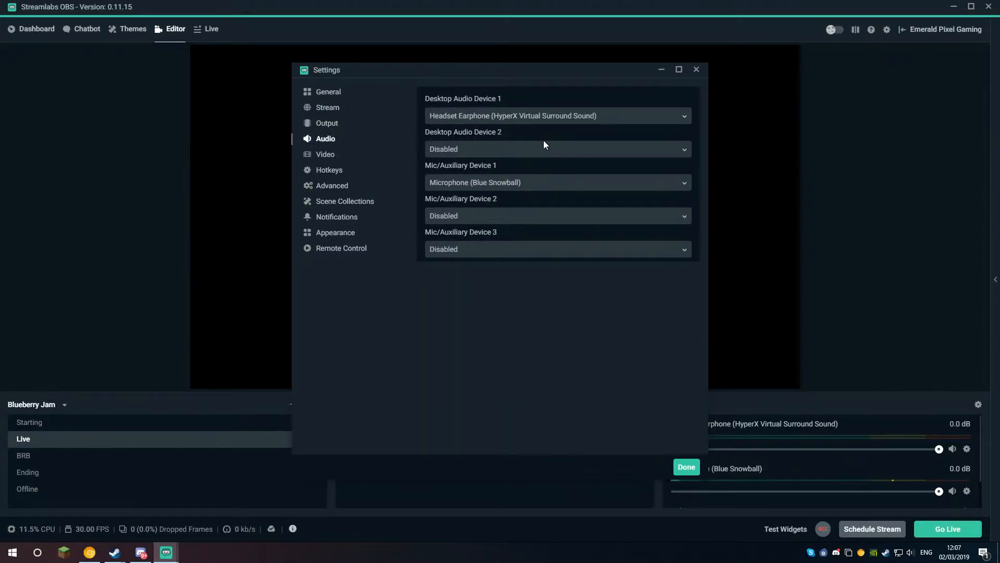
pyautogui.click(470, 113)
pyautogui.click(506, 96)
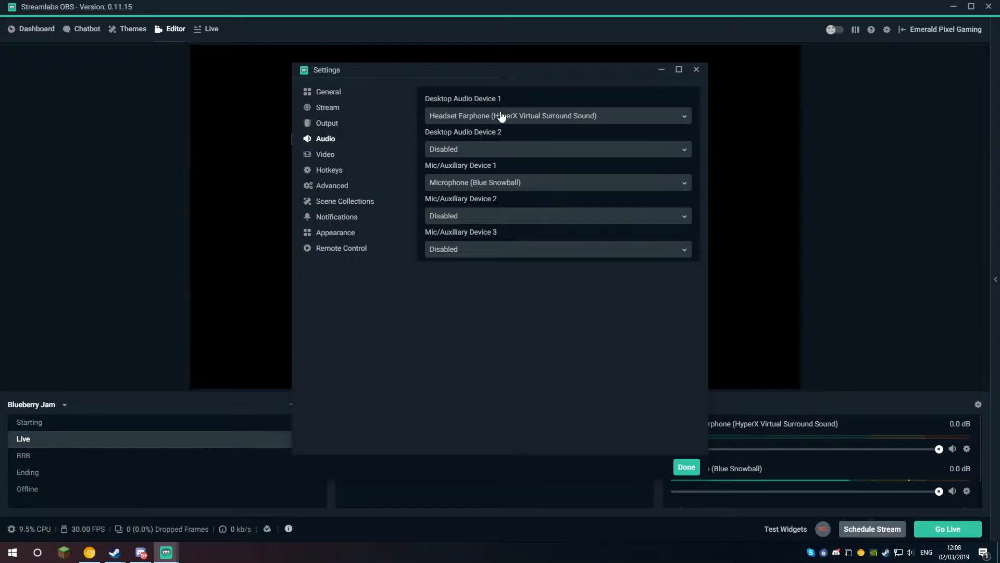
pyautogui.click(458, 151)
pyautogui.click(521, 135)
pyautogui.click(477, 150)
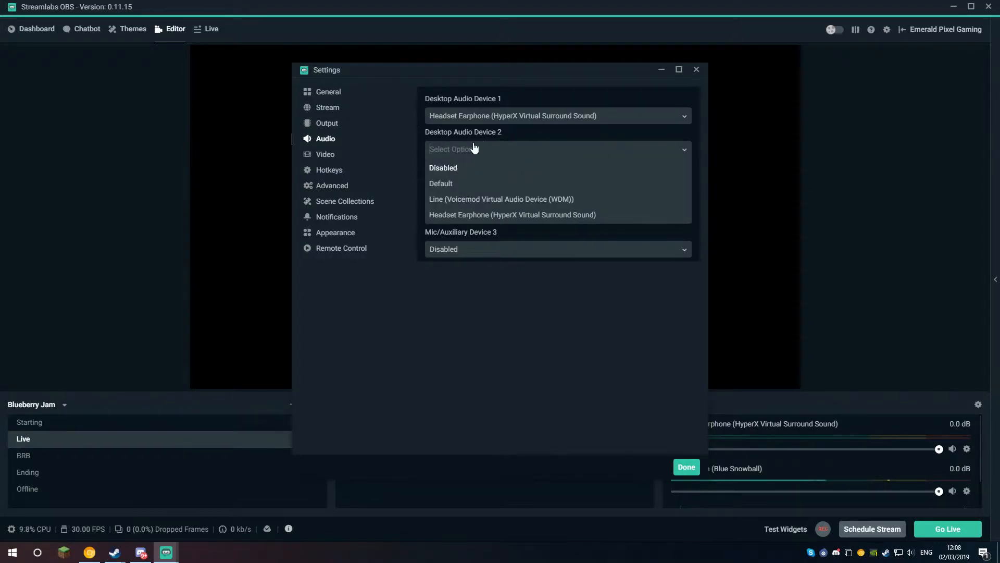
pyautogui.click(451, 166)
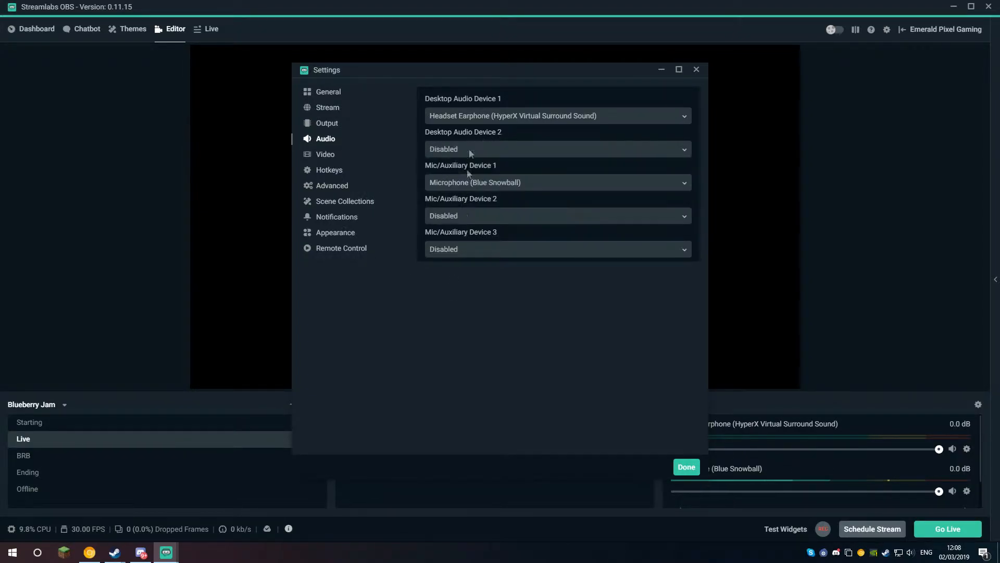
# Review the available microphone choices for Mic/Auxiliary Device 1
pyautogui.click(526, 183)
pyautogui.click(492, 376)
pyautogui.click(469, 185)
pyautogui.click(481, 232)
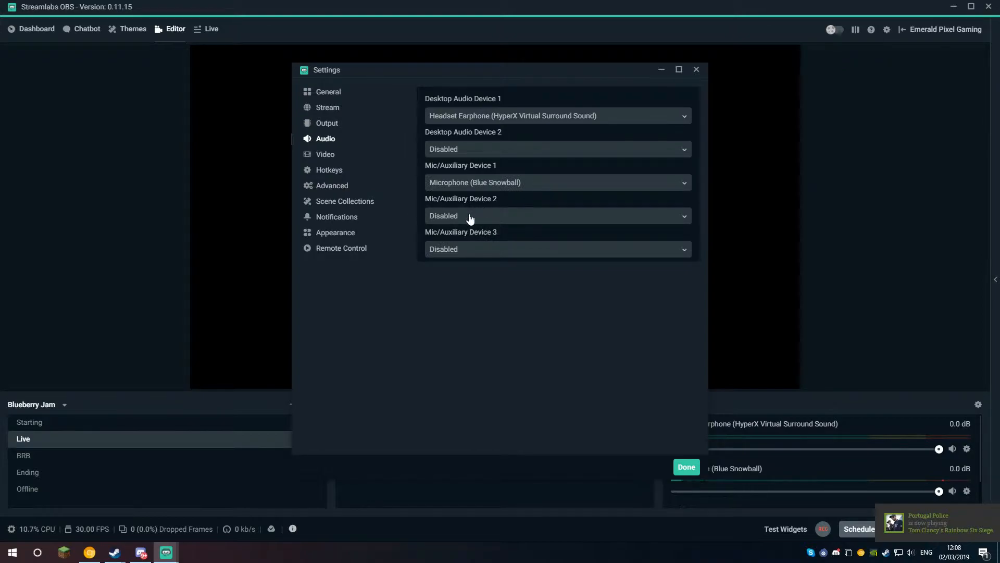
pyautogui.click(487, 187)
pyautogui.click(434, 289)
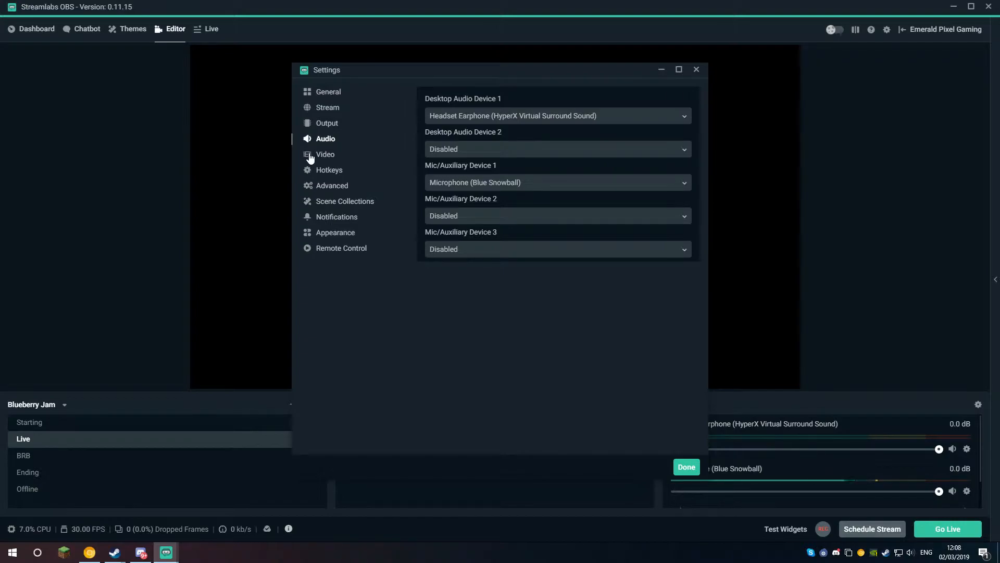
# Choose 1920x1080 as the base canvas resolution in the video settings and check the output resolution options
pyautogui.click(327, 155)
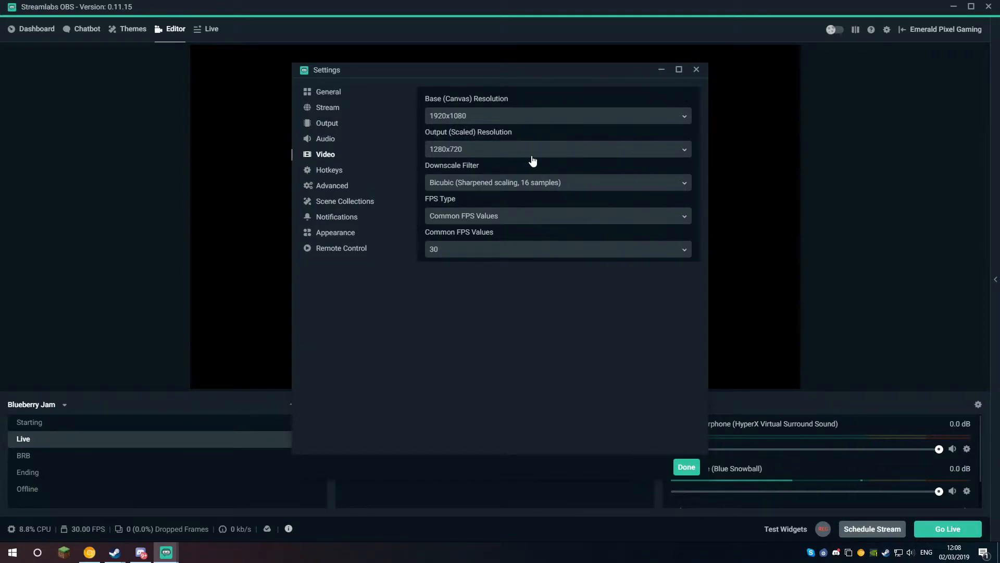
pyautogui.click(523, 120)
pyautogui.click(449, 134)
pyautogui.click(472, 150)
pyautogui.click(410, 213)
# Compare the downscale filter options and set the filter to Bicubic (Sharpened scaling, 16 samples)
pyautogui.click(479, 182)
pyautogui.click(462, 217)
pyautogui.click(483, 180)
pyautogui.click(548, 310)
pyautogui.click(513, 185)
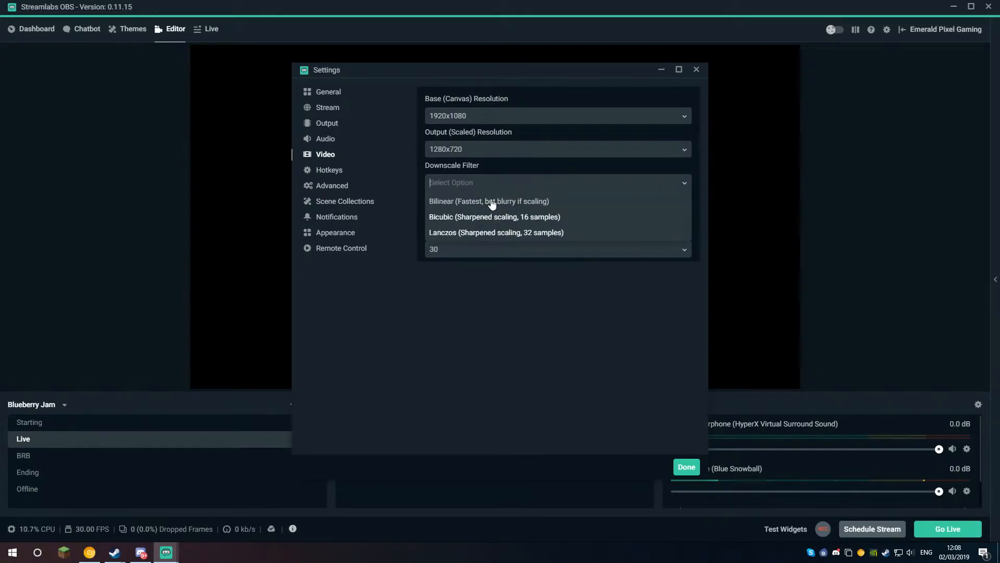
pyautogui.click(491, 203)
pyautogui.click(485, 183)
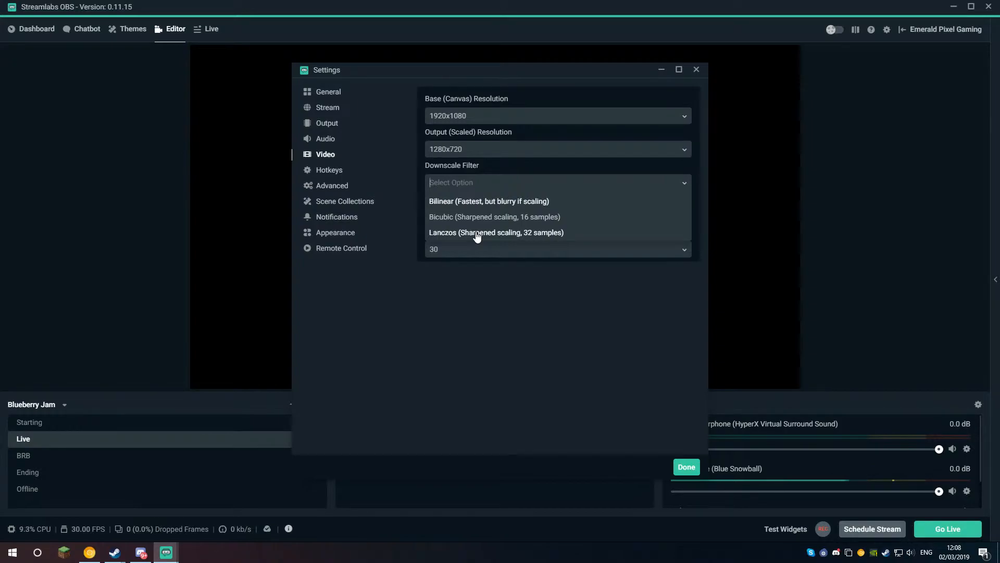
pyautogui.click(467, 233)
pyautogui.click(471, 185)
pyautogui.click(460, 217)
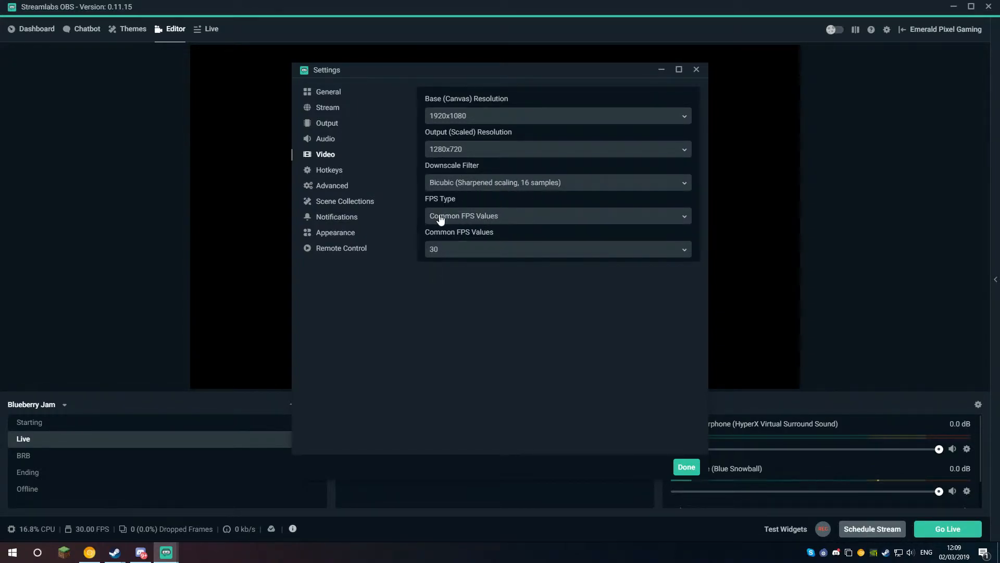
# Try the alternative FPS types in the video settings, including Fractional FPS Value
pyautogui.click(459, 221)
pyautogui.click(460, 237)
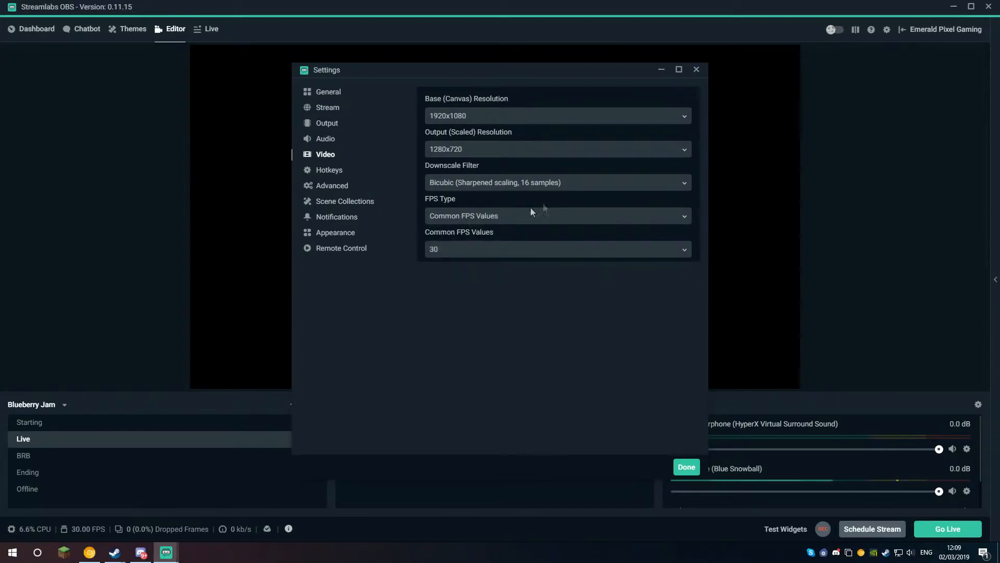
pyautogui.click(499, 216)
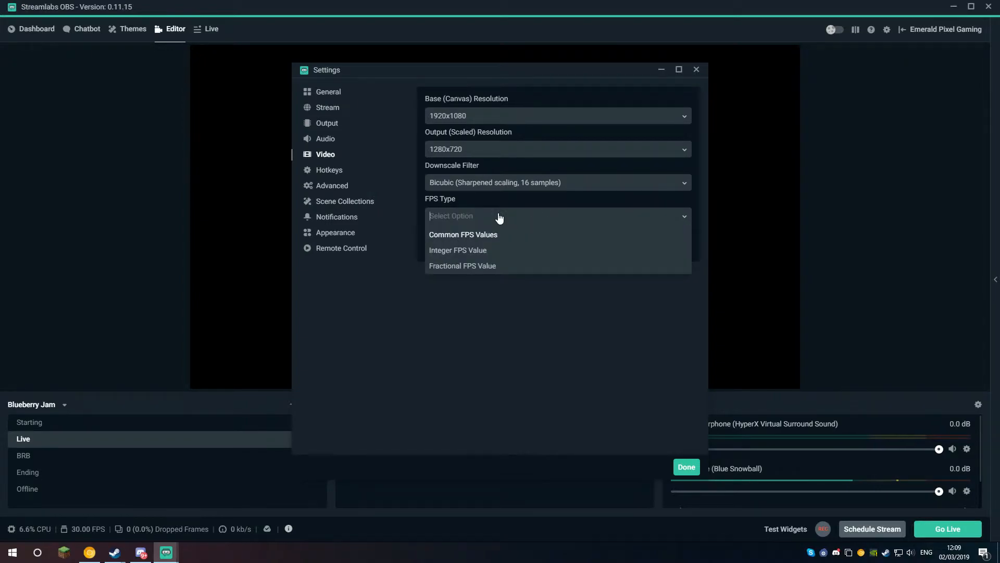
pyautogui.click(471, 235)
pyautogui.click(462, 252)
pyautogui.click(469, 223)
pyautogui.click(462, 265)
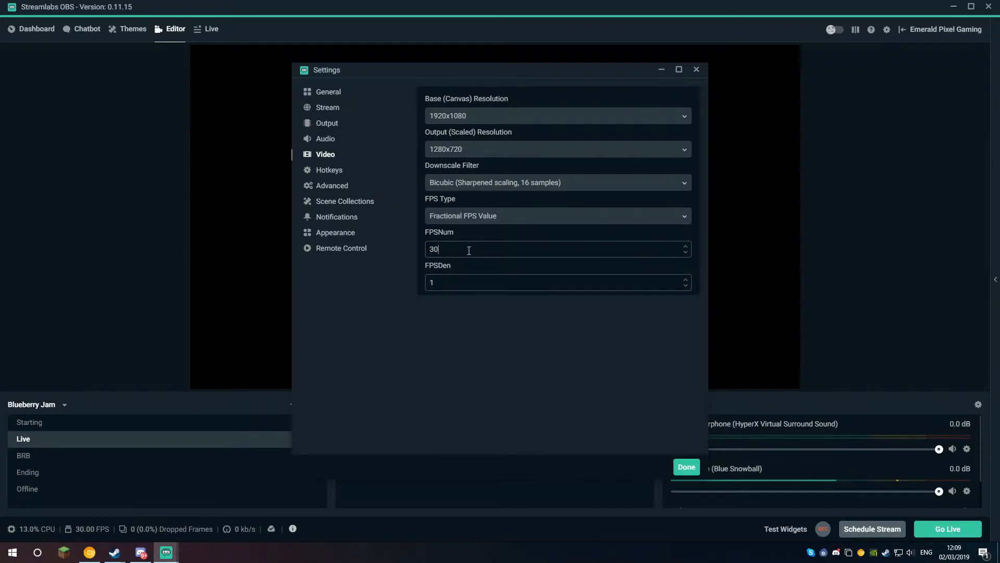
# Set the FPS type to Common FPS Values and the frame rate to 30
pyautogui.click(476, 221)
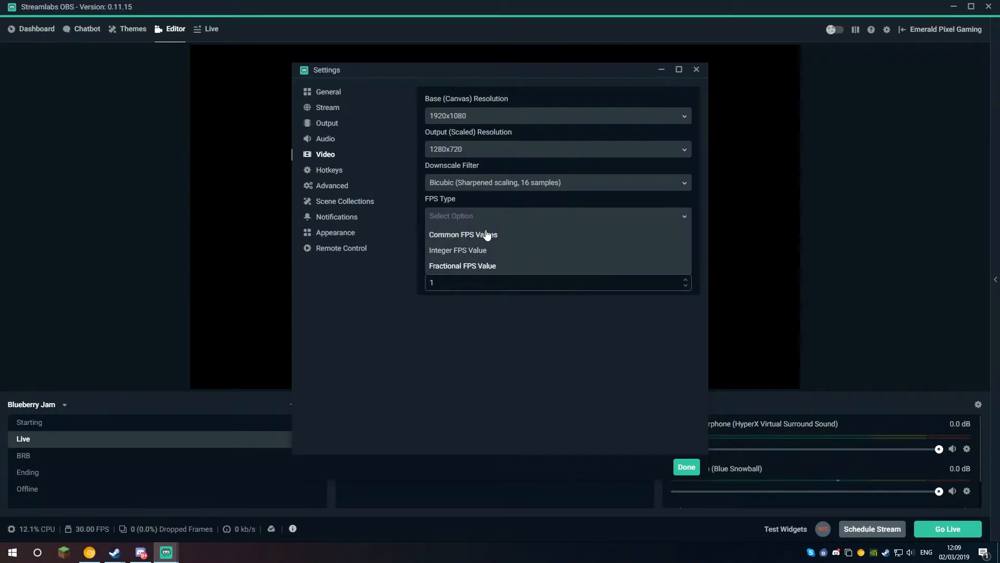
pyautogui.click(481, 232)
pyautogui.click(452, 243)
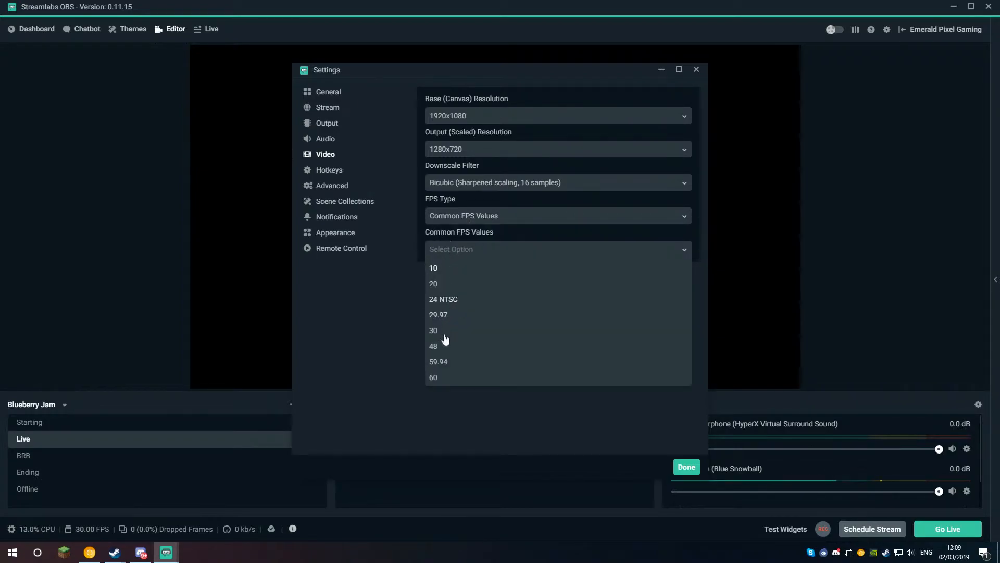
pyautogui.click(445, 330)
pyautogui.click(463, 253)
pyautogui.click(440, 331)
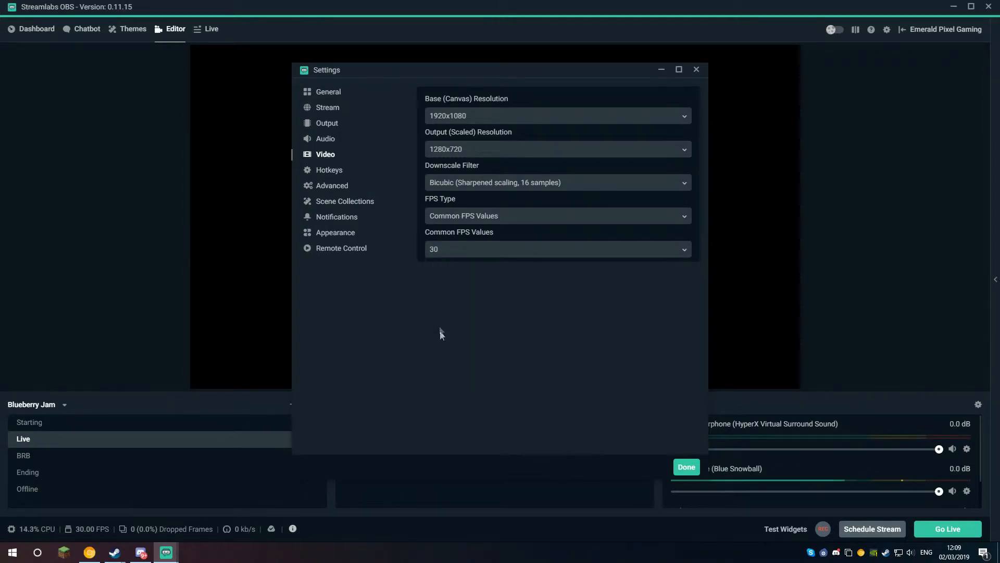
# Look through the hotkey settings for the scenes, sources and audio devices
pyautogui.click(333, 170)
pyautogui.scroll(-10, 496, 139)
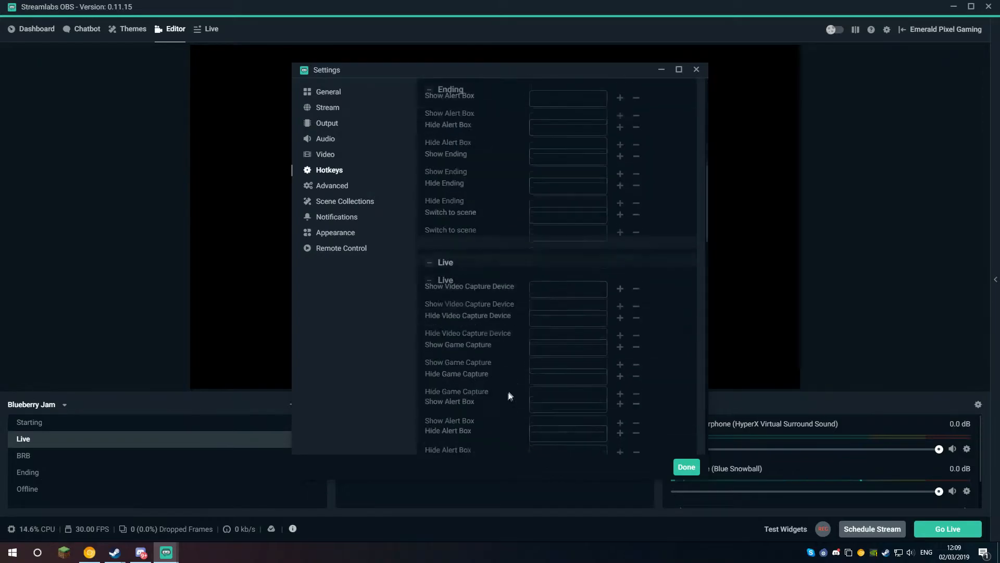
pyautogui.scroll(-10, 507, 249)
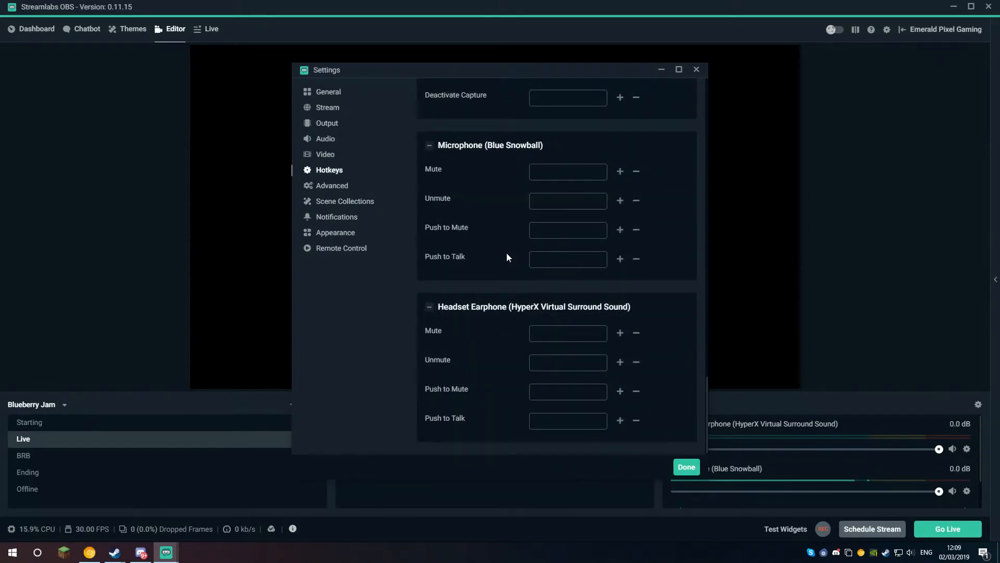
pyautogui.scroll(15, 509, 224)
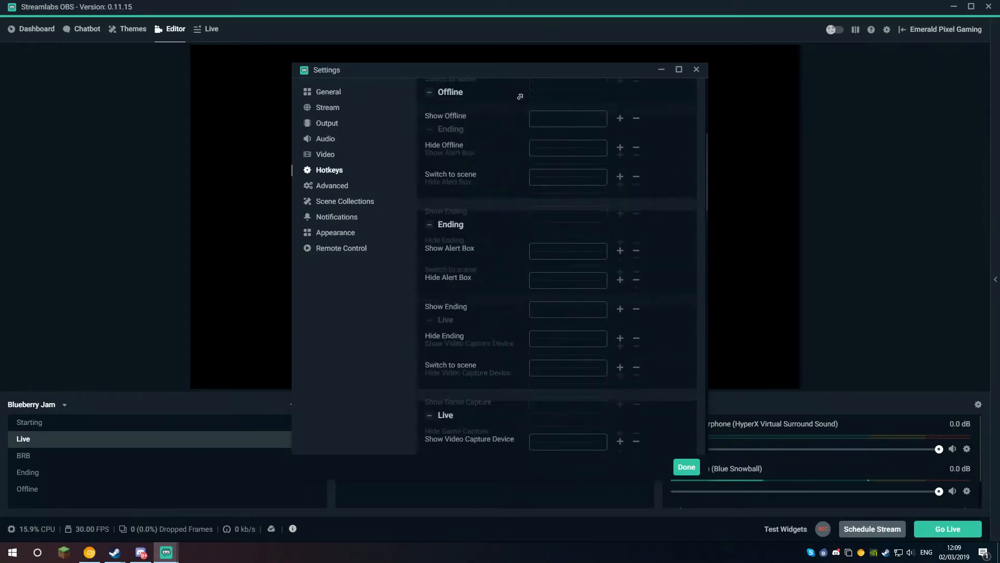
# Examine the process priority, video, audio, recording and replay buffer options in the advanced settings
pyautogui.click(329, 187)
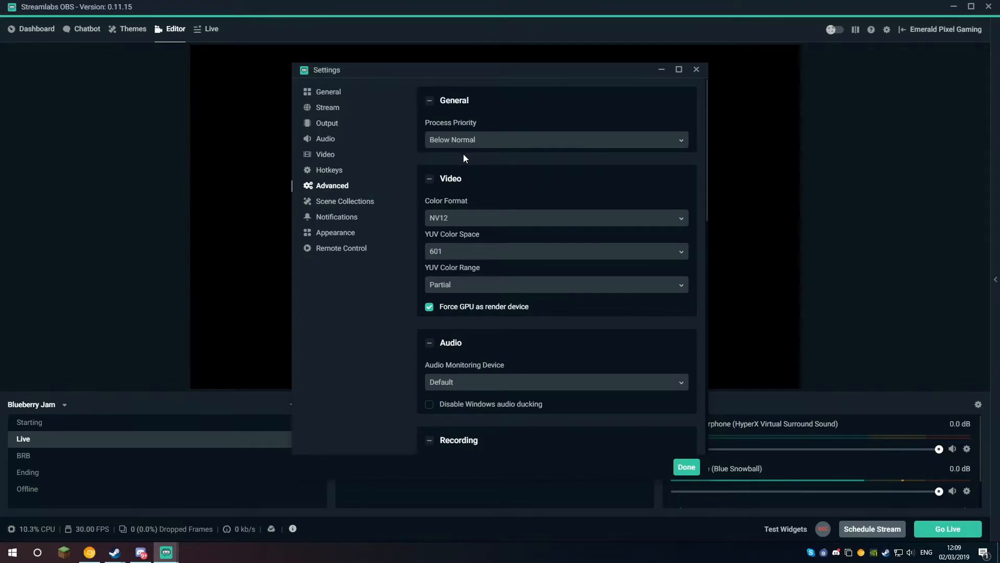
pyautogui.click(432, 143)
pyautogui.click(518, 125)
pyautogui.scroll(-4, 453, 303)
pyautogui.scroll(3, 487, 288)
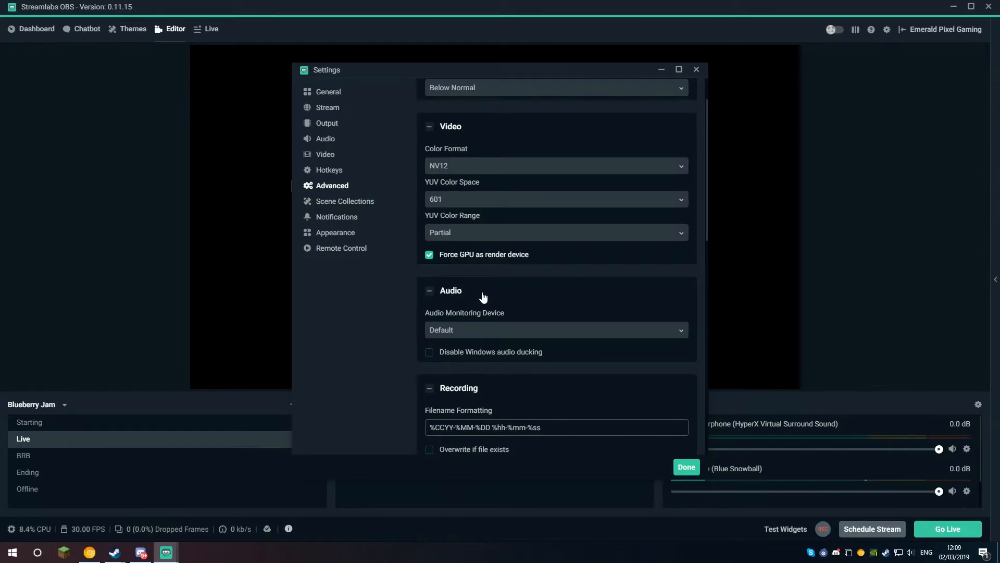
pyautogui.scroll(-1, 483, 295)
pyautogui.scroll(-3, 474, 294)
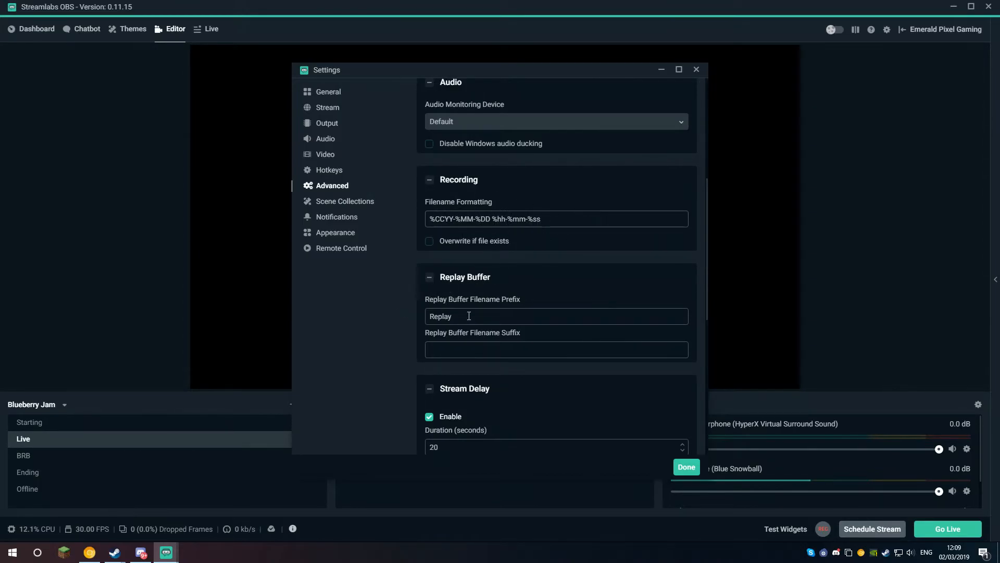
# Switch the stream delay off and on again, and review the automatic reconnect and network options
pyautogui.scroll(-3, 468, 125)
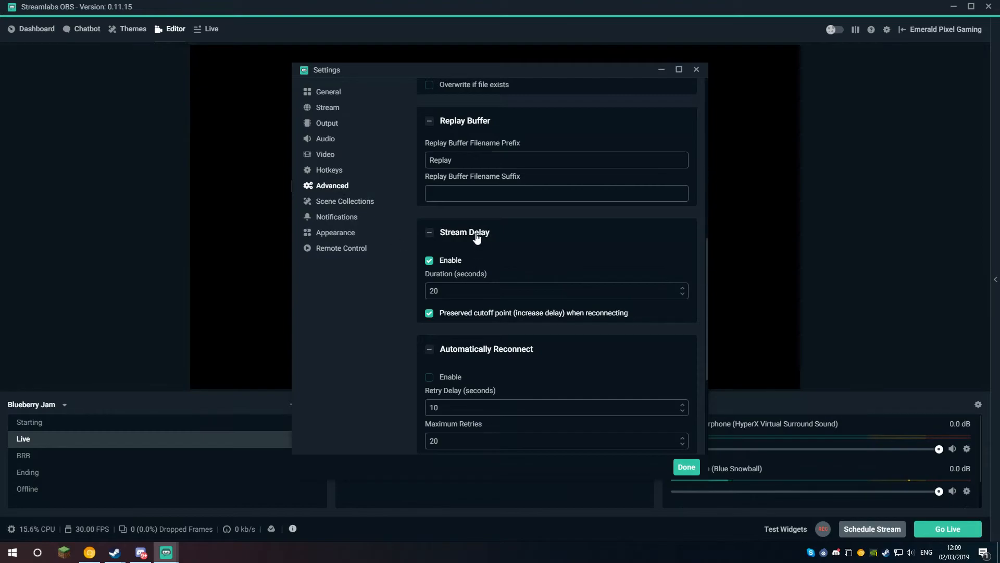
pyautogui.click(431, 260)
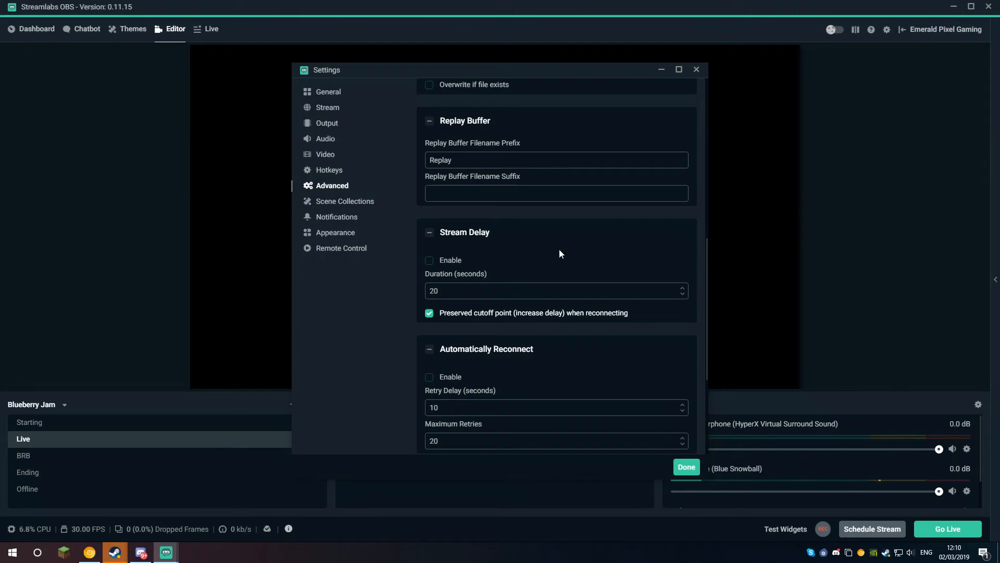
pyautogui.click(430, 260)
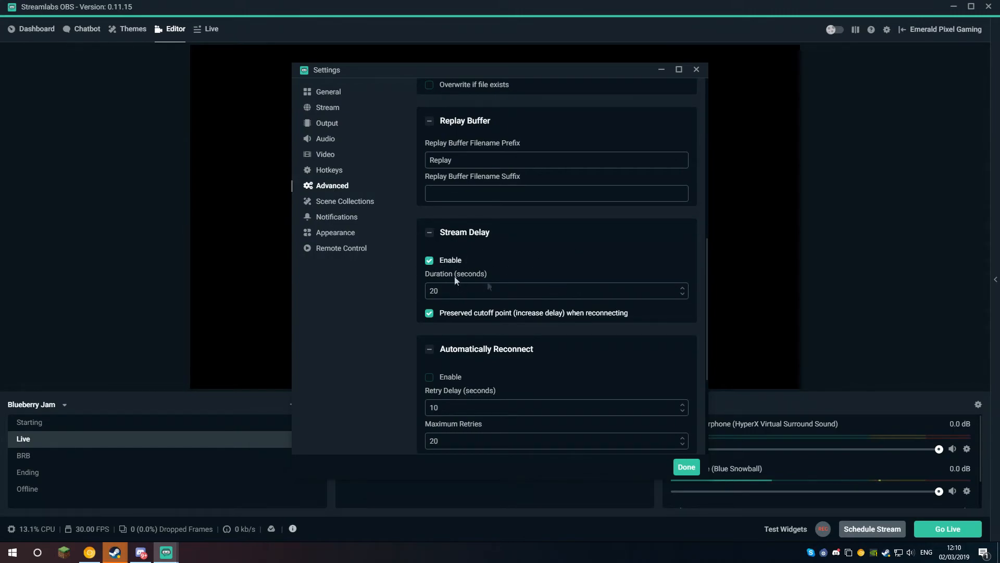
pyautogui.scroll(-2, 576, 329)
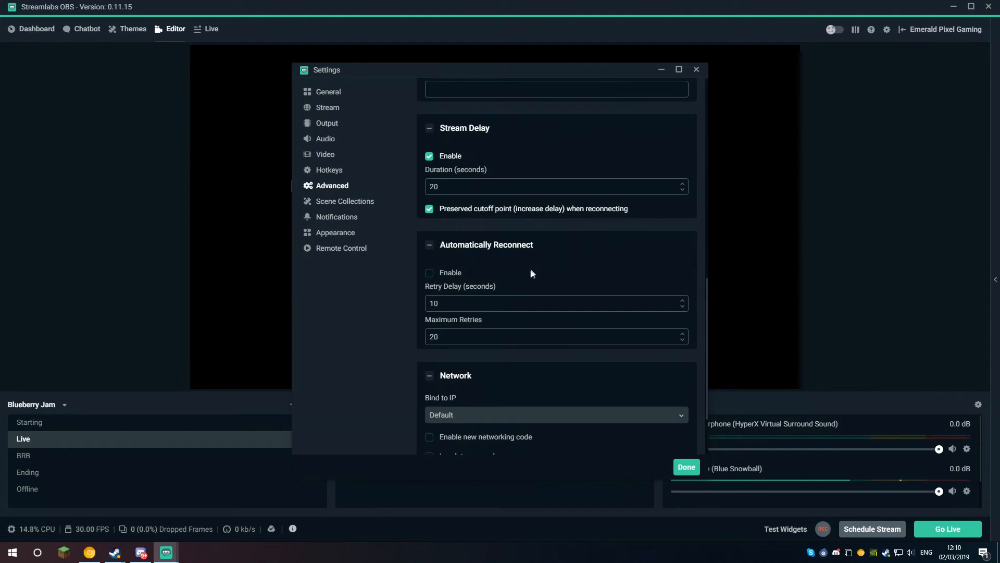
pyautogui.scroll(-2, 578, 203)
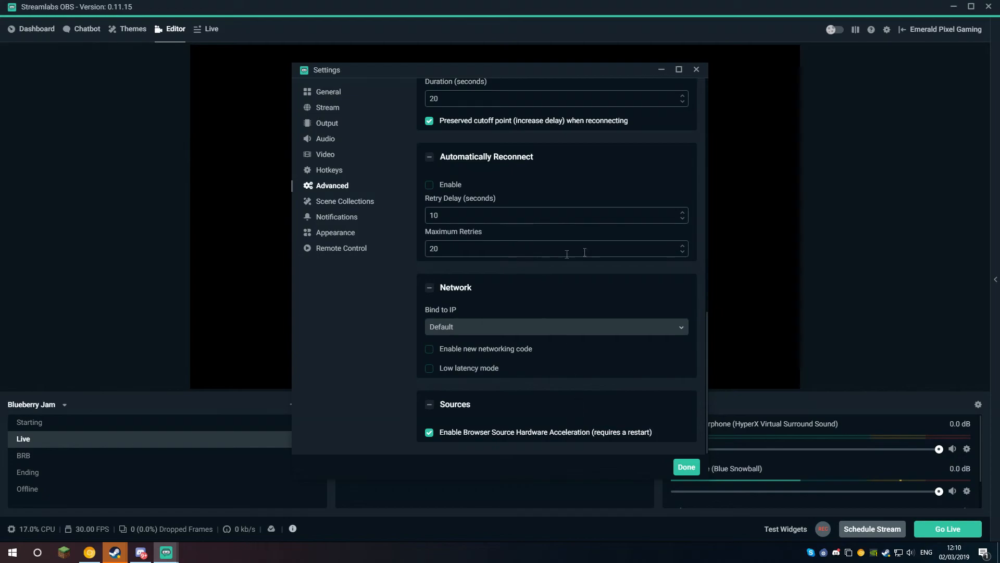
# Look over the Scene Collections, Notifications, Appearance and Remote Control settings and close the Settings window
pyautogui.click(373, 205)
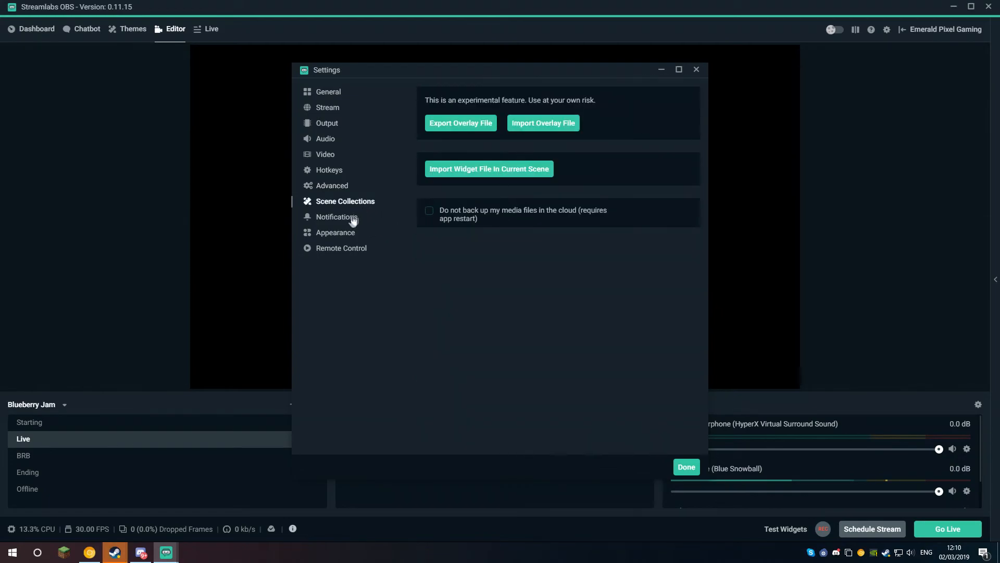
pyautogui.click(325, 218)
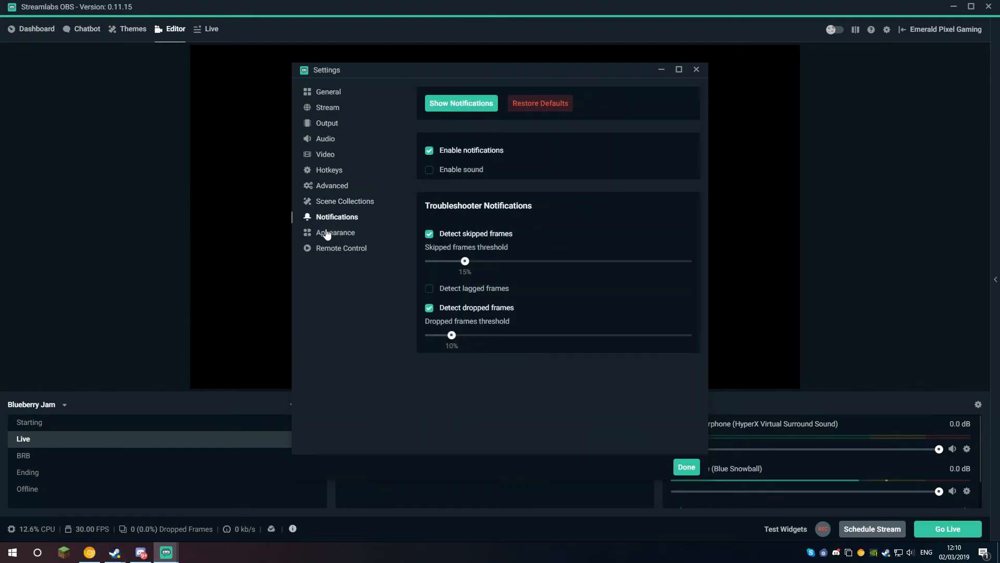
pyautogui.click(349, 240)
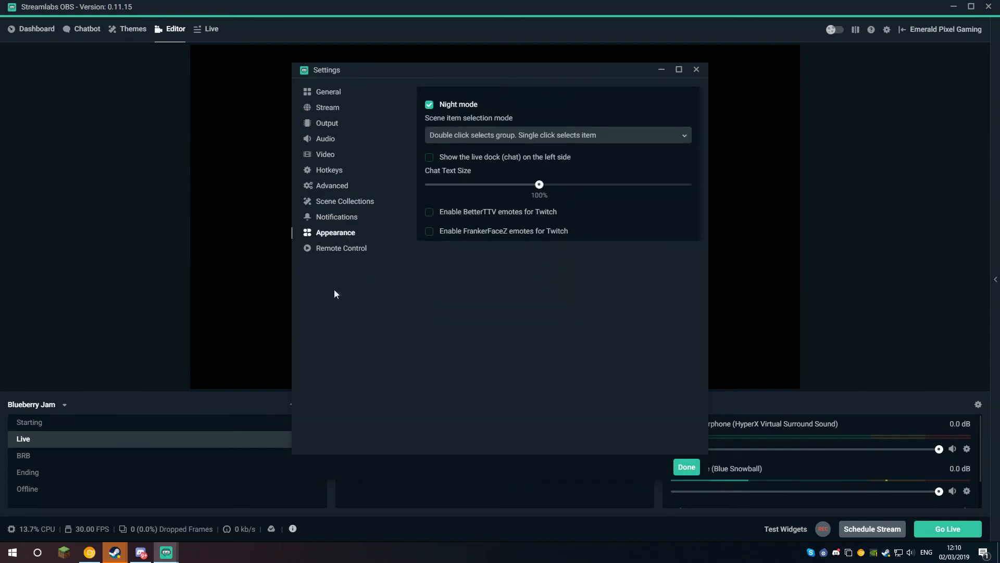
pyautogui.click(342, 249)
pyautogui.click(344, 233)
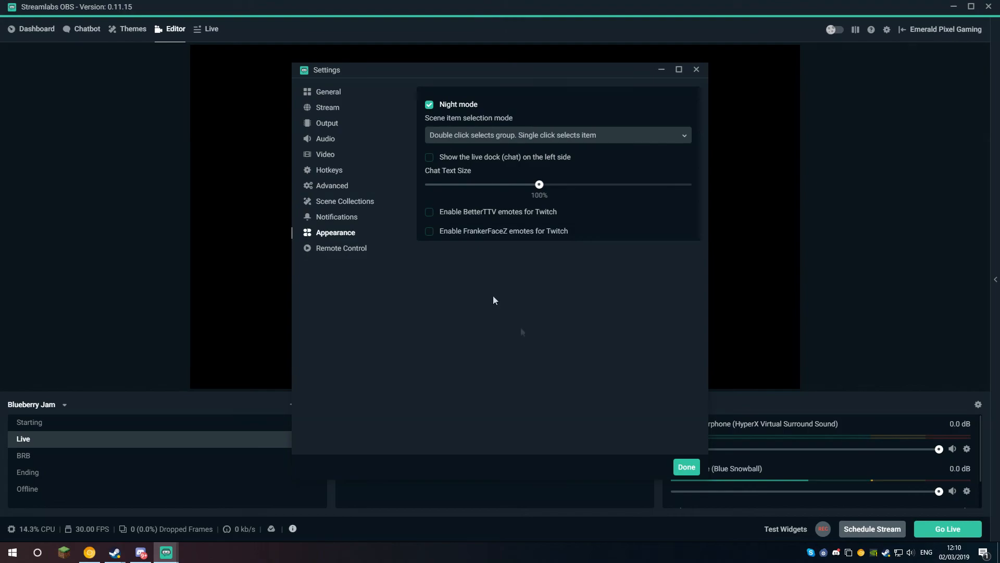
pyautogui.click(678, 466)
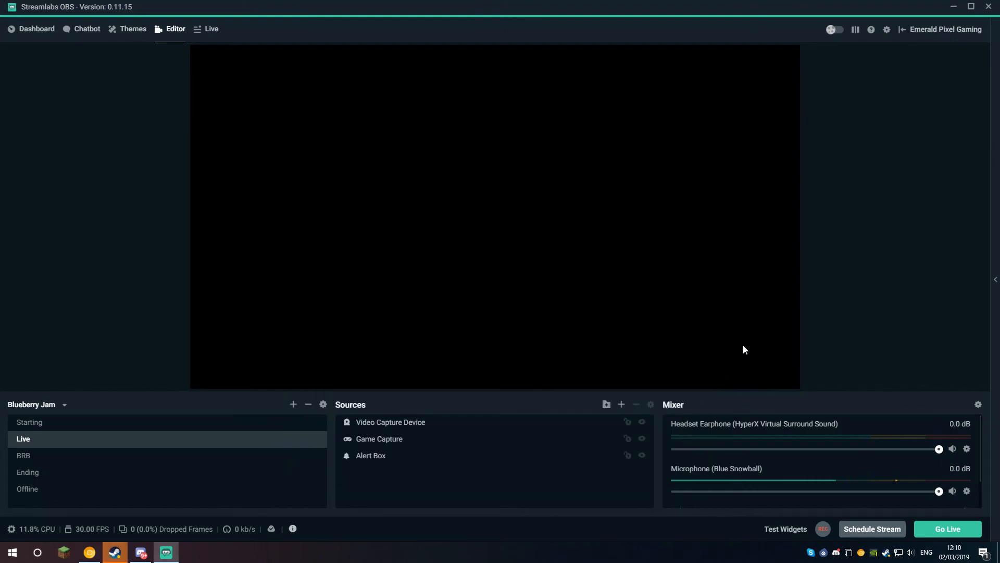